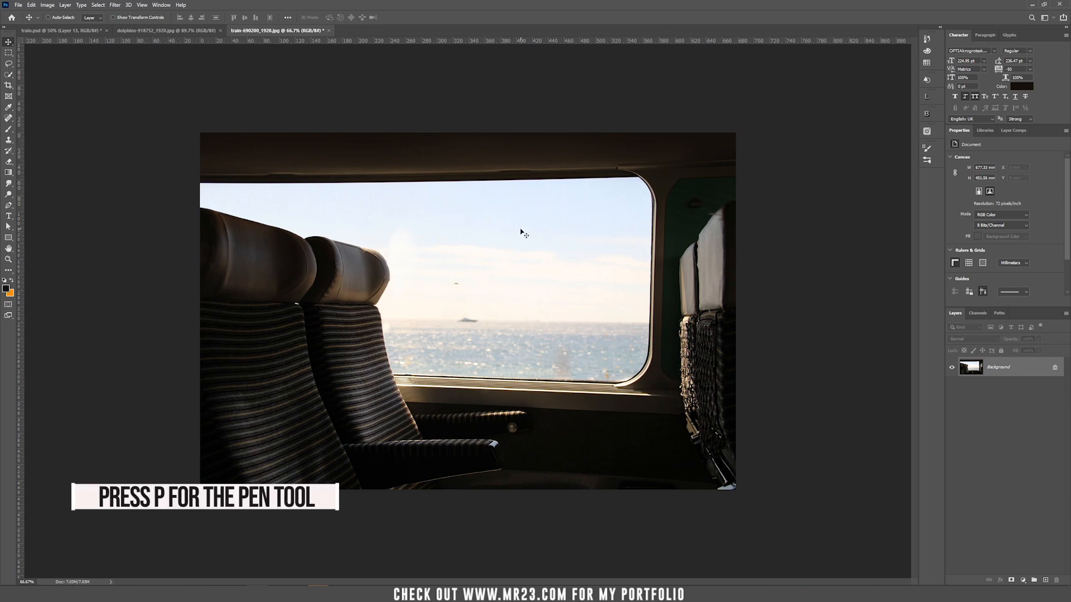
Step: Start a Pen tool path at the image's left edge and trace the top edge of the train window to its far corner
key("p")
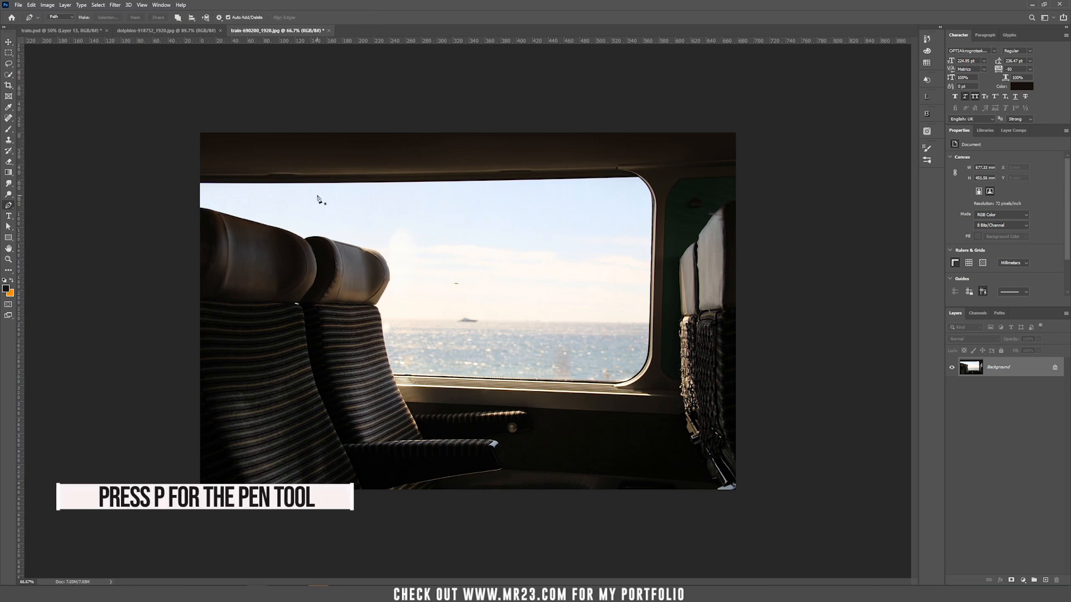
left_click(199, 183)
key("ctrl+plus")
key("ctrl+plus")
left_click_drag(333, 189, 896, 435)
left_click(556, 170)
left_click_drag(724, 184, 212, 212)
left_click(683, 187)
Step: Continue the path down the window's right side and around its lower right corner
left_click_drag(641, 235, 11, 289)
left_click(383, 235)
left_click_drag(426, 299, 426, 316)
left_click_drag(425, 385, 420, 139)
left_click(410, 454)
left_click_drag(411, 458, 514, 101)
Step: Continue the path along the window's bottom edge to the seat nearest the glass
left_click_drag(490, 197, 467, 221)
left_click_drag(419, 232, 385, 234)
left_click_drag(385, 234, 750, 254)
left_click(109, 231)
left_click_drag(109, 231, 256, 362)
Step: Trace the path up the edge of the seat nearest the glass and over its headrest to the front seat's headrest
left_click_drag(231, 267, 228, 244)
left_click_drag(221, 180, 198, 158)
left_click(204, 156)
left_click_drag(238, 100, 271, 236)
left_click_drag(260, 169, 430, 185)
left_click(366, 168)
left_click_drag(327, 164, 315, 165)
left_click(304, 171)
left_click_drag(256, 148, 246, 144)
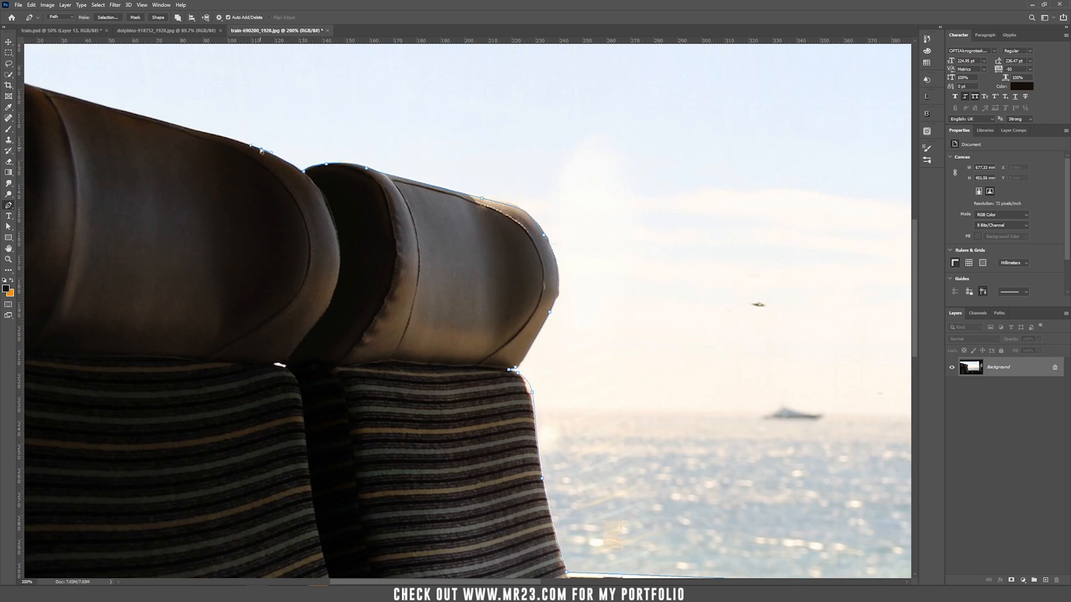
Step: Trace the front headrest, close the path at the image's left edge, and outline the small bright gap below the headrest
left_click_drag(53, 97, 418, 232)
left_click_drag(565, 267, 531, 259)
left_click(439, 236)
left_click(385, 218)
left_click(352, 215)
left_click(351, 139)
left_click(641, 500)
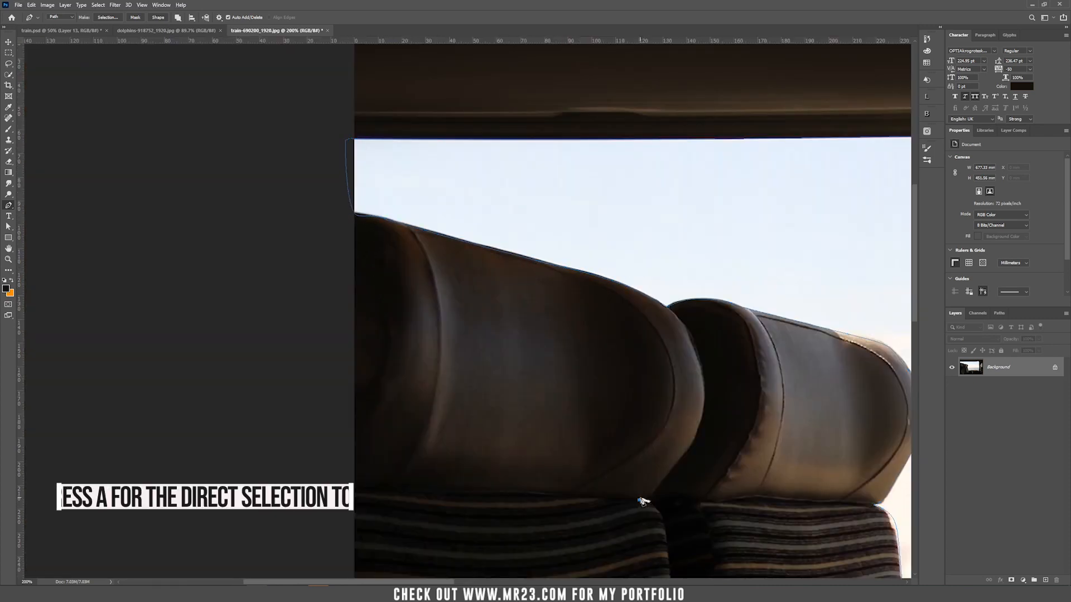
Step: Convert the path to a new selection with 0 pixels feather and hide the window area with an inverted layer mask
key("ctrl+minus")
key("ctrl+minus")
key("a")
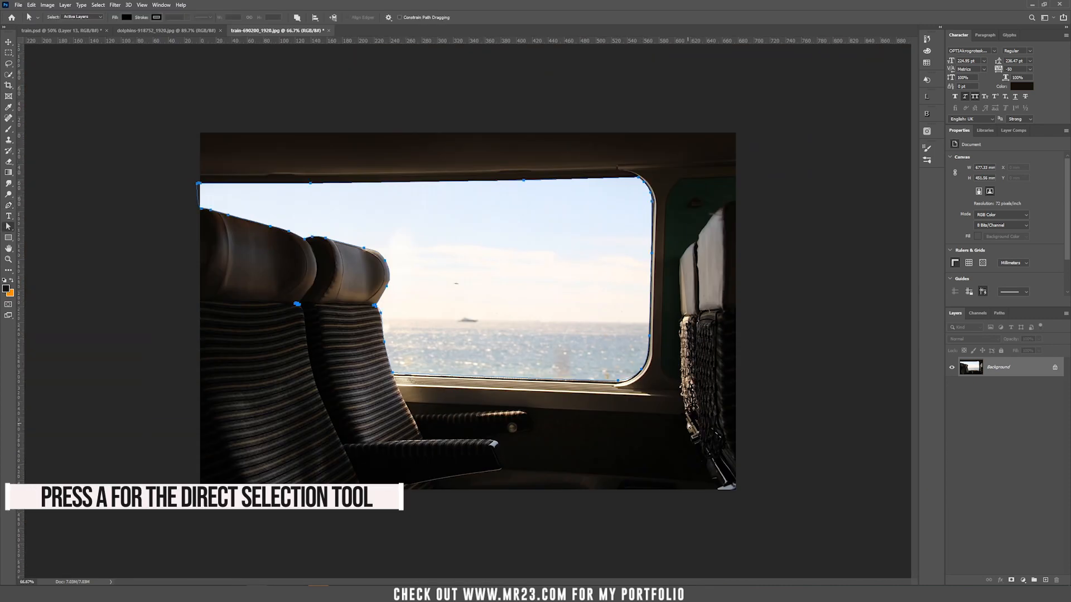
right_click(484, 260)
left_click(511, 291)
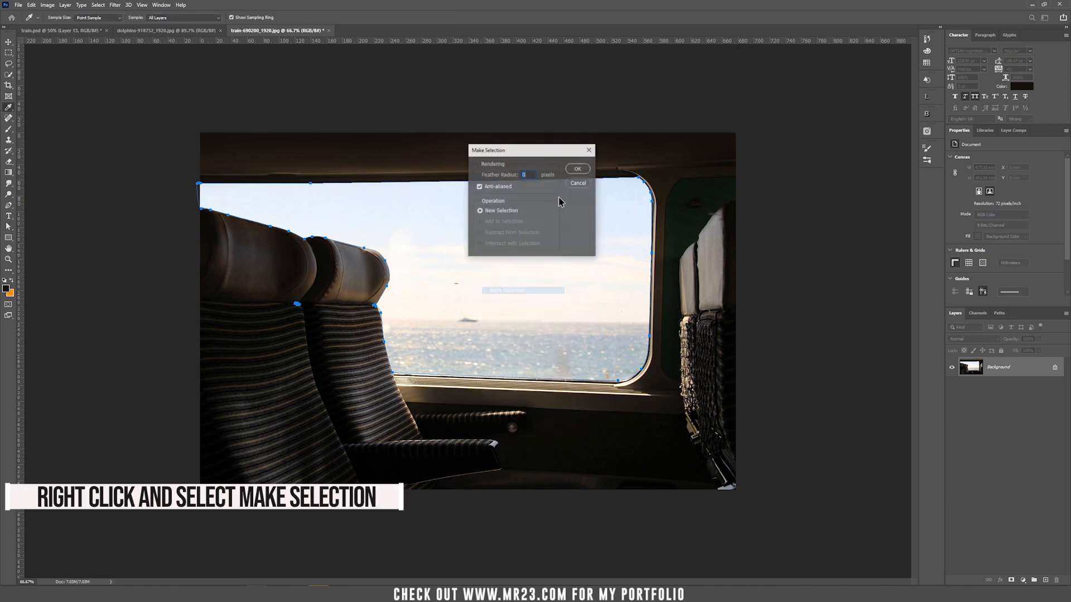
left_click(578, 169)
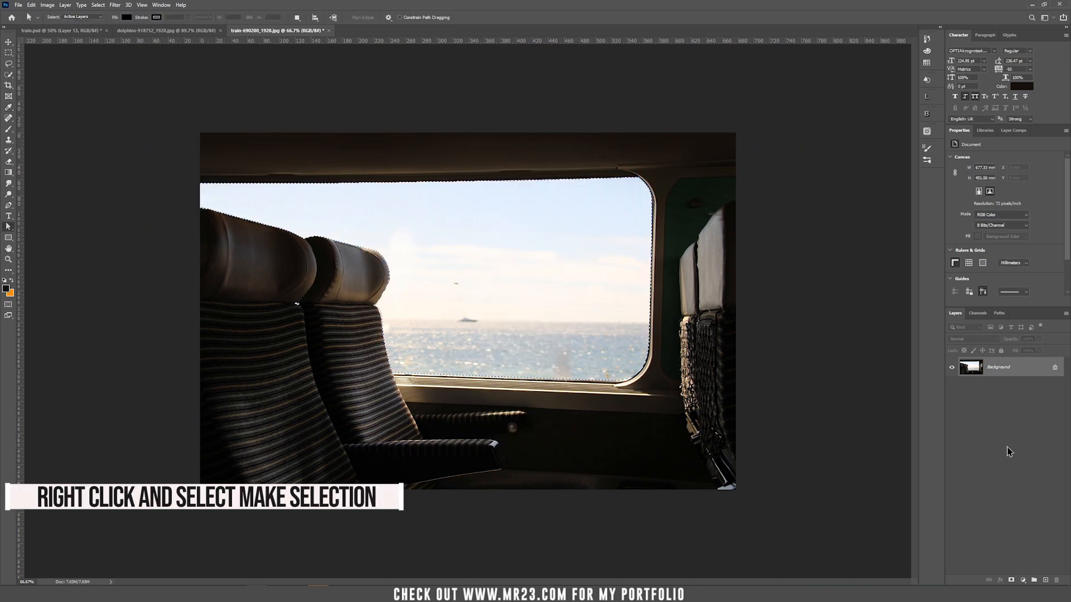
left_click(1011, 580, "alt")
Step: Copy the dolphin image into the train document and place its layer beneath the masked train layer
key("v")
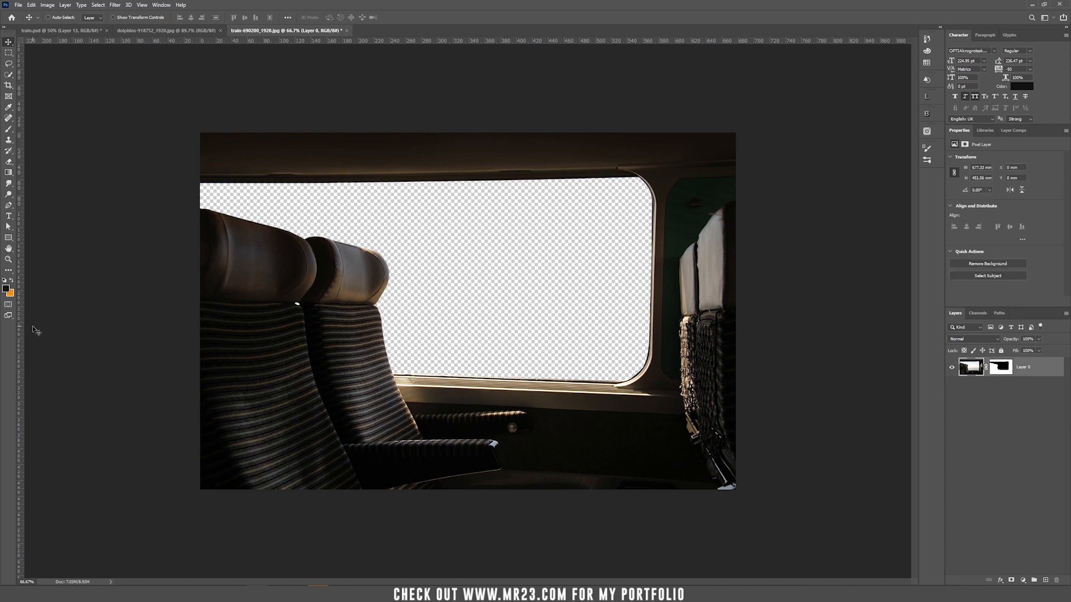
left_click(166, 30)
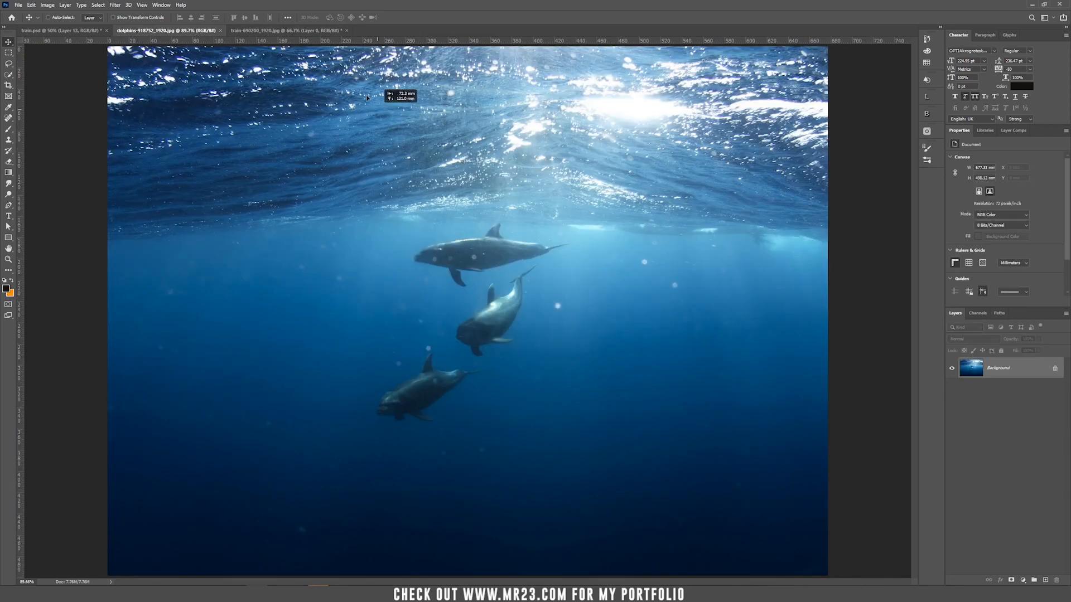
left_click(301, 31)
left_click_drag(429, 232, 440, 246)
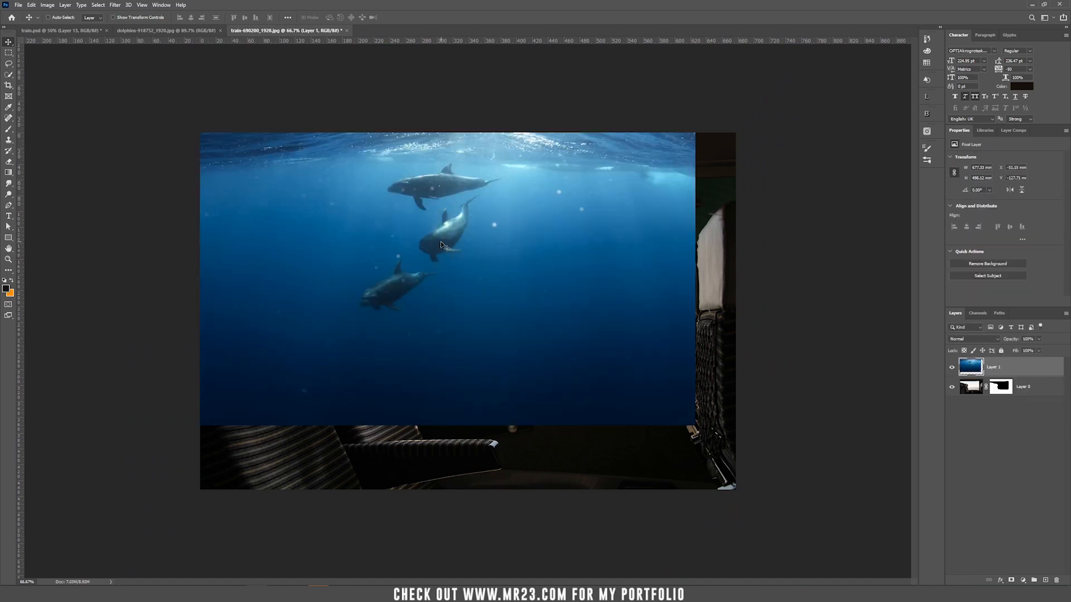
left_click_drag(995, 368, 995, 395)
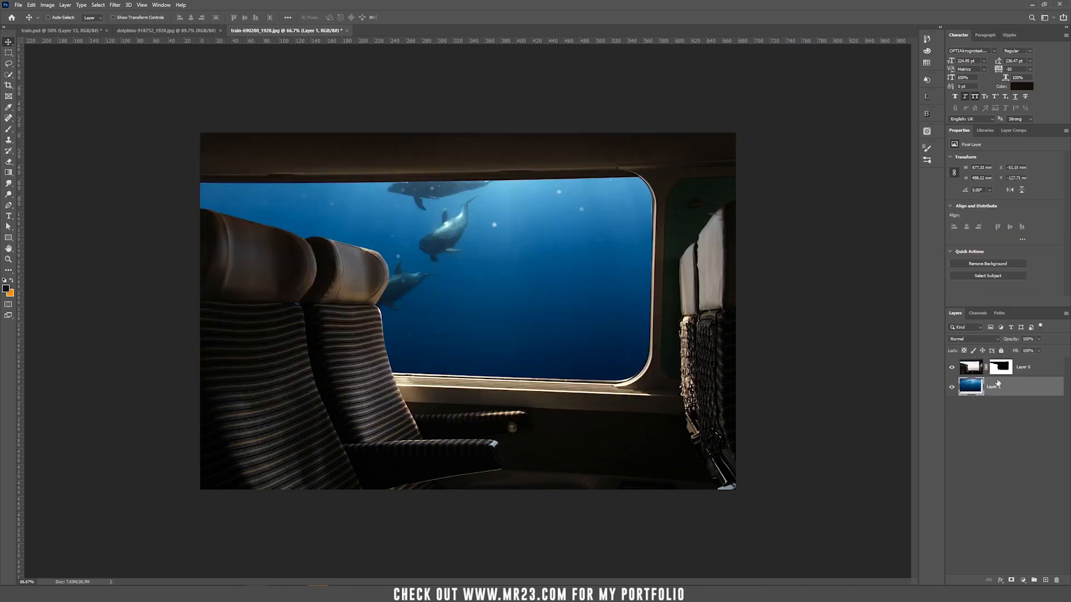
Step: Scale down and reposition the dolphin layer so the water surface and all three dolphins fit within the window
left_click_drag(459, 242, 549, 294)
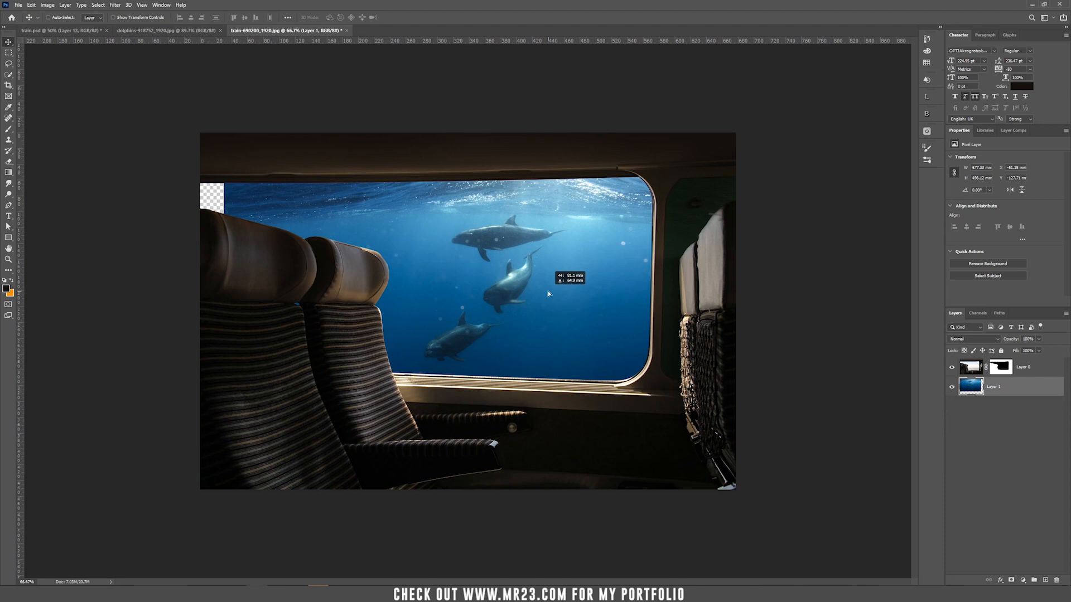
left_click_drag(549, 291, 546, 290)
key("ctrl+t")
left_click_drag(760, 82, 691, 157)
mouse_move(569, 252)
left_mouse_down()
mouse_move(611, 227)
mouse_move(588, 255)
left_mouse_up()
left_click_drag(245, 481, 279, 408)
left_click_drag(353, 283, 342, 273)
key("Return")
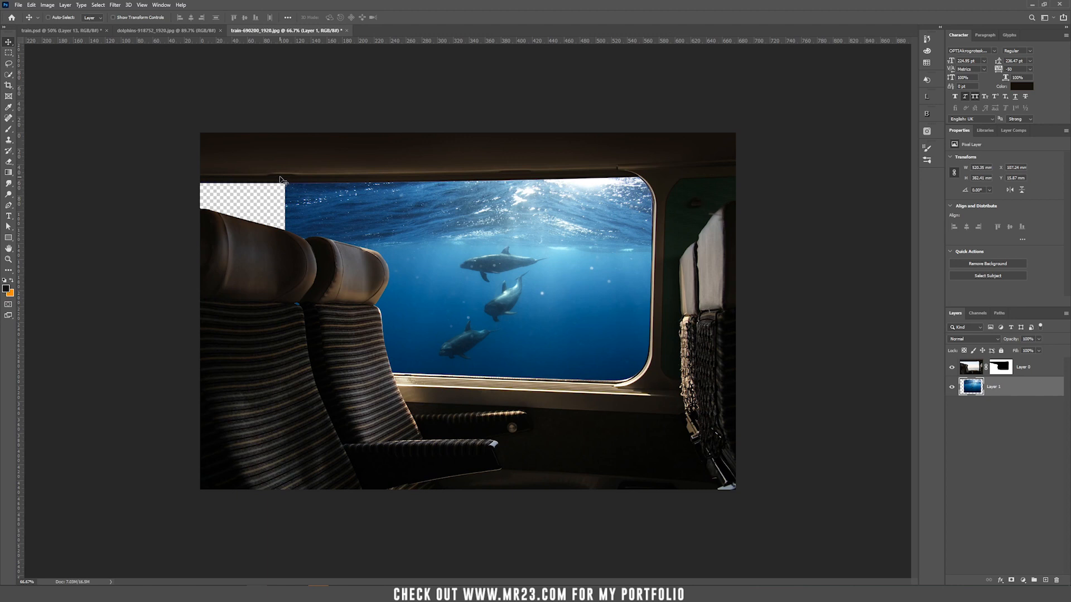
Step: Select the left strip of the dolphin layer and stretch it to the image's left edge with Content-Aware Scale
key("m")
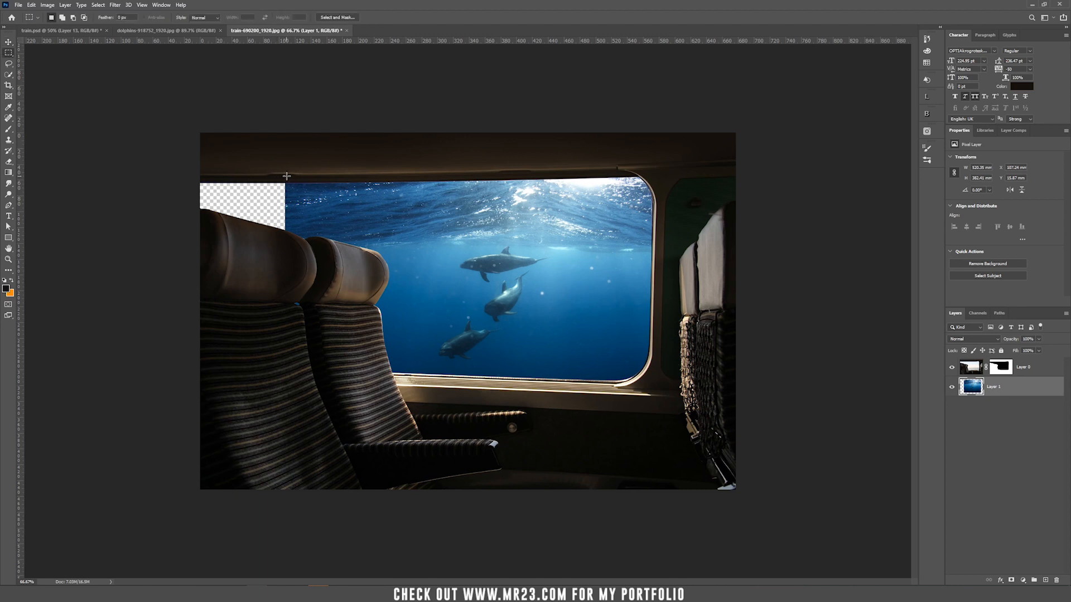
left_click_drag(286, 133, 410, 384)
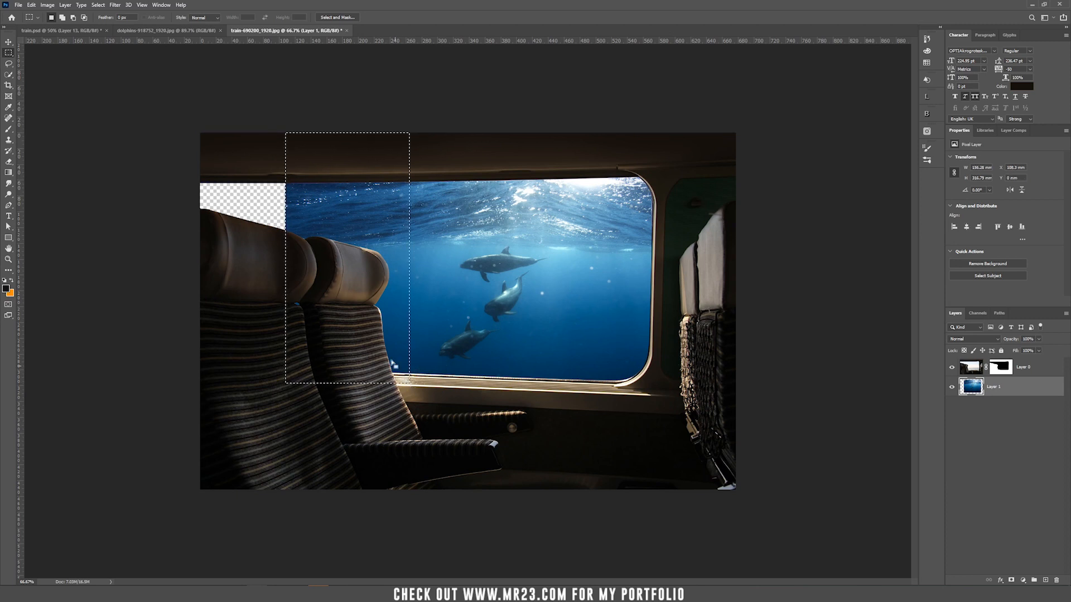
left_click(32, 5)
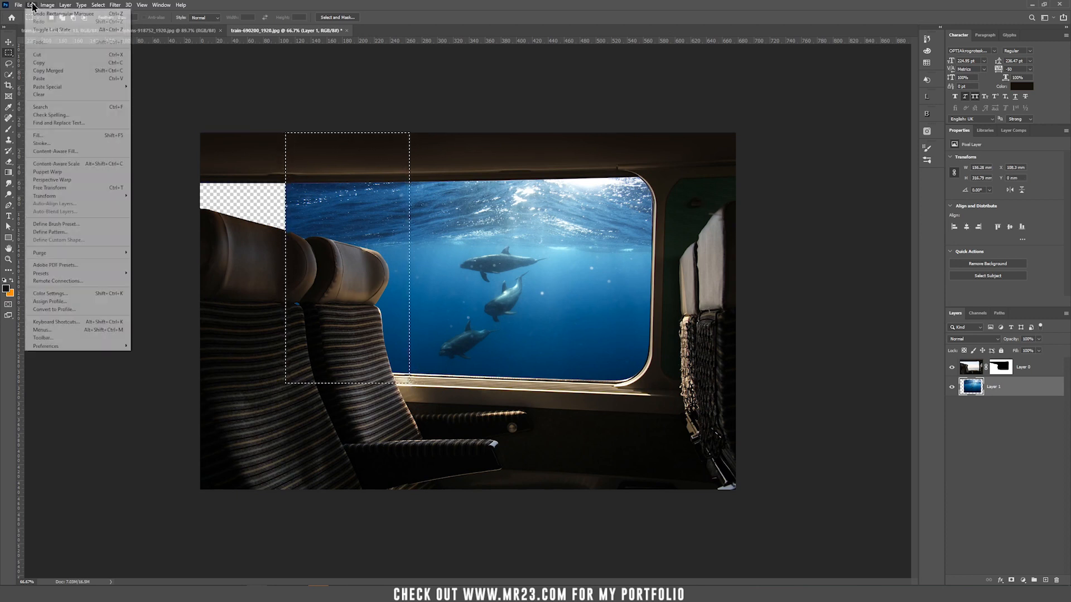
left_click(84, 170)
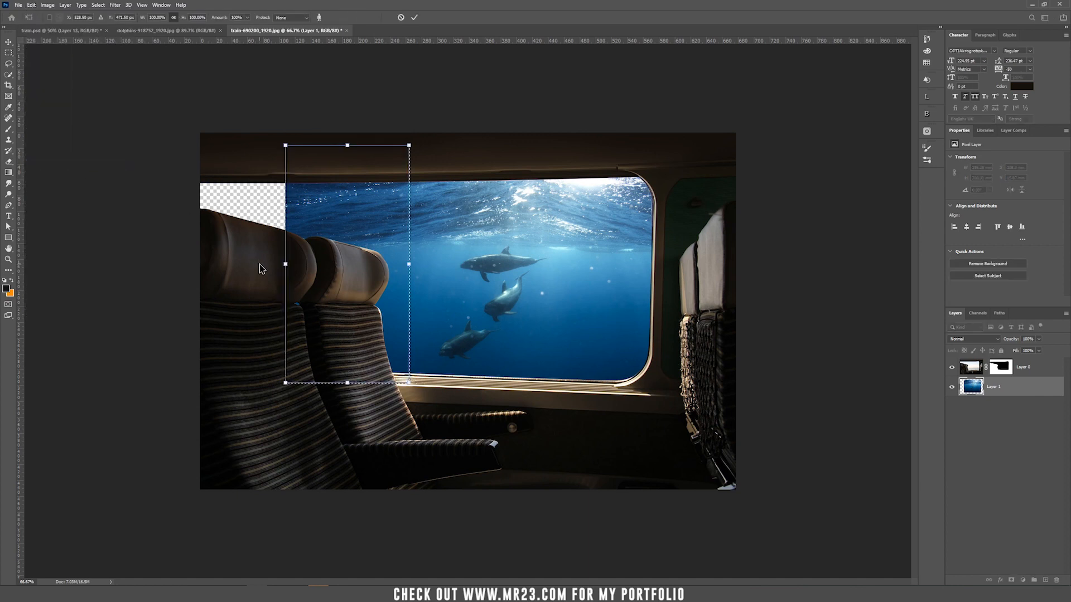
left_click_drag(286, 263, 199, 257)
key("Return")
key("m")
key("ctrl+d")
key("v")
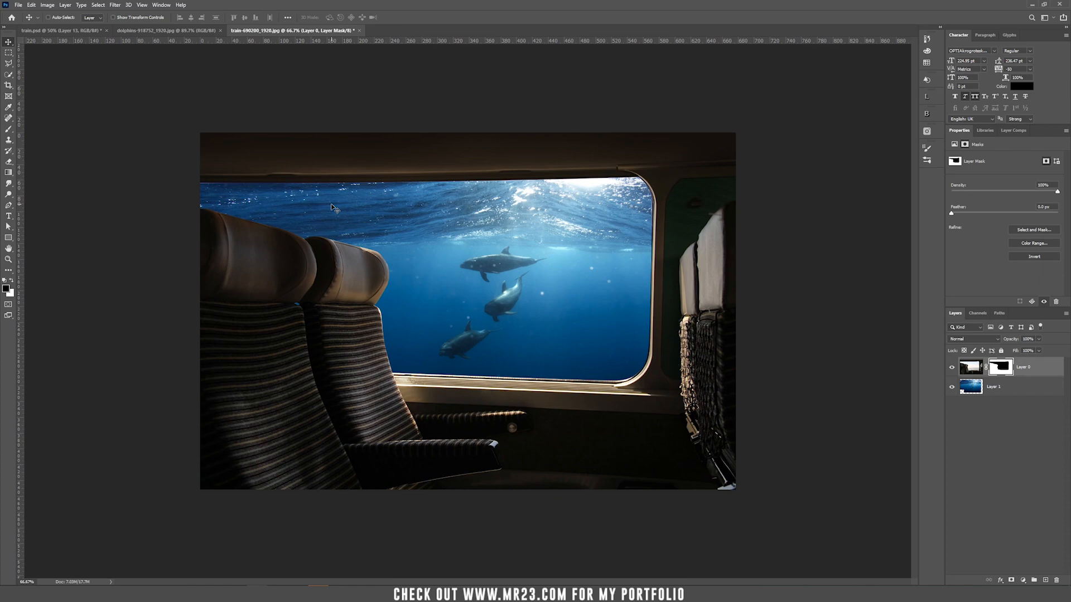
Step: Select a thin strip along the window's top edge with the Polygonal Lasso and fill it with black on the train layer's mask
key("ctrl")
scroll(192, 201, "up", 3)
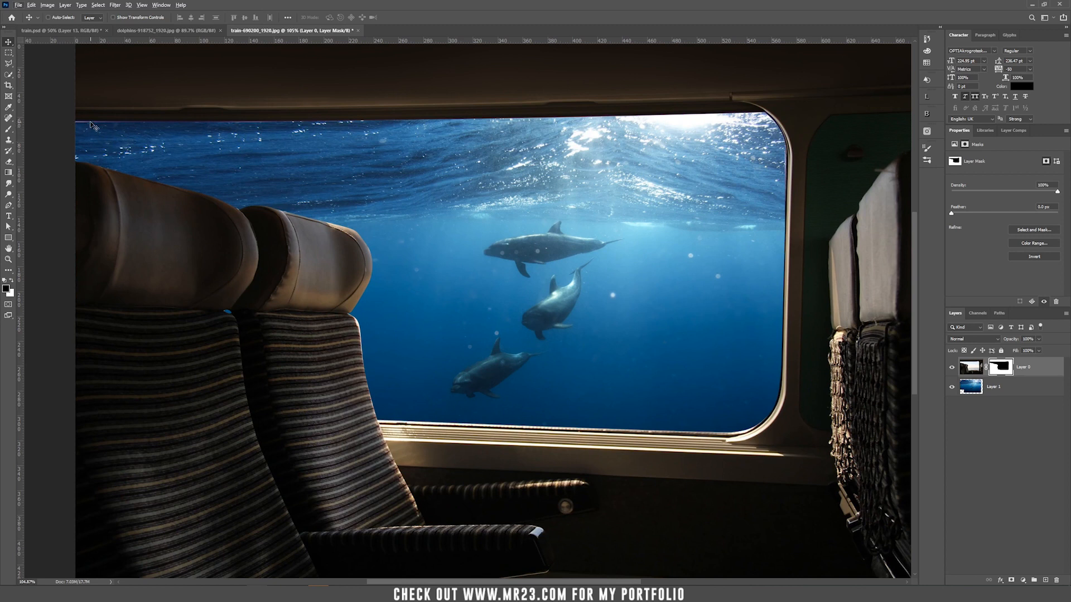
left_click(7, 65)
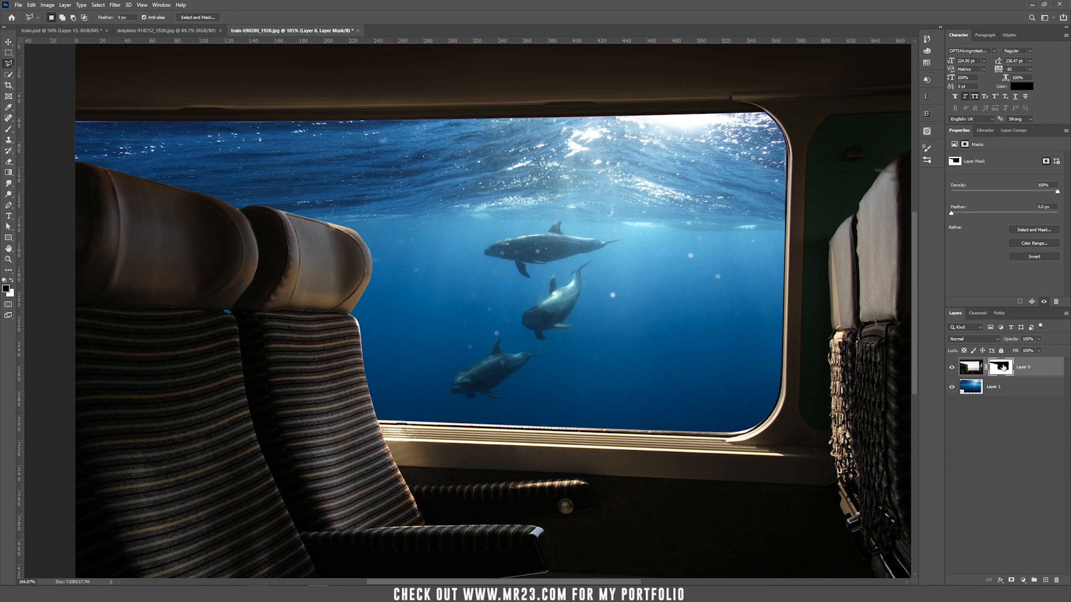
left_click(69, 120)
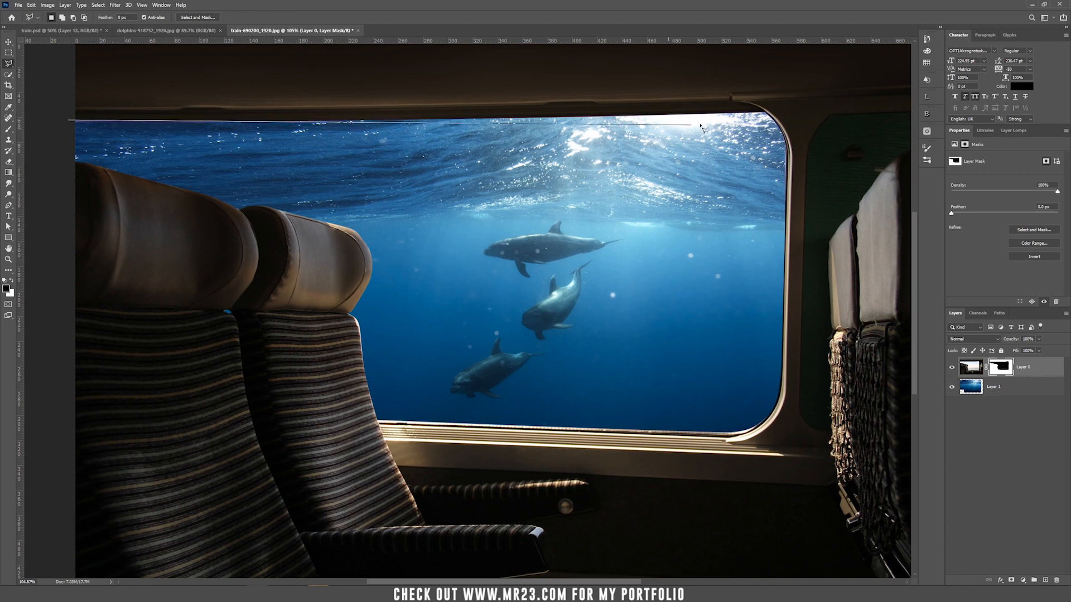
left_click(766, 114)
double_click(60, 141)
key("alt+BackSpace")
key("ctrl+d")
key("v")
key("ctrl+minus")
key("ctrl+minus")
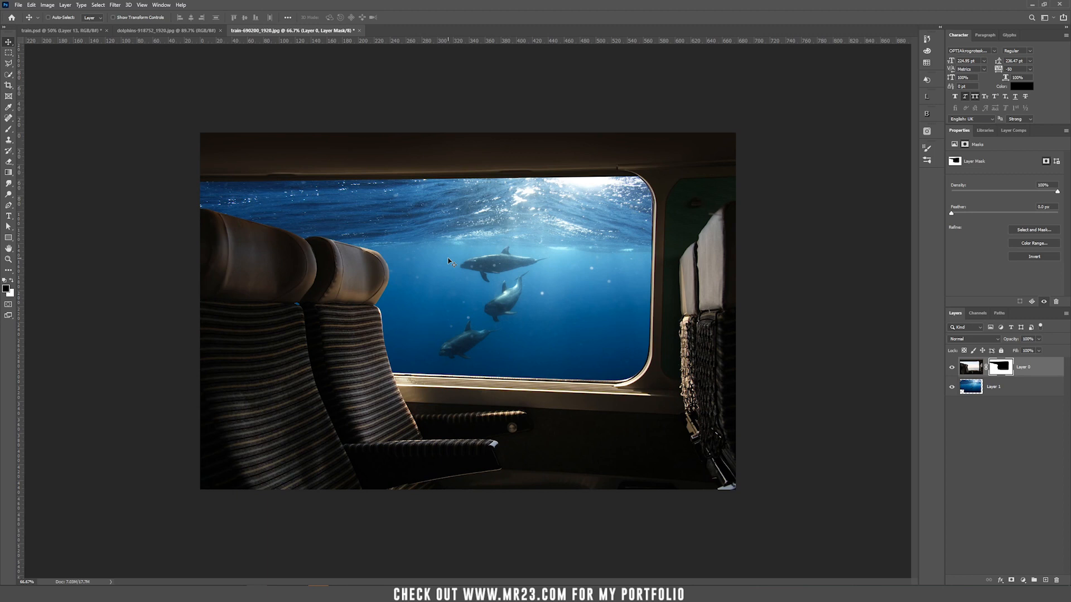
Step: Add a Curves adjustment layer above the train layer and hide the train layer
left_click(1023, 582)
left_click(1026, 476)
left_click(971, 367)
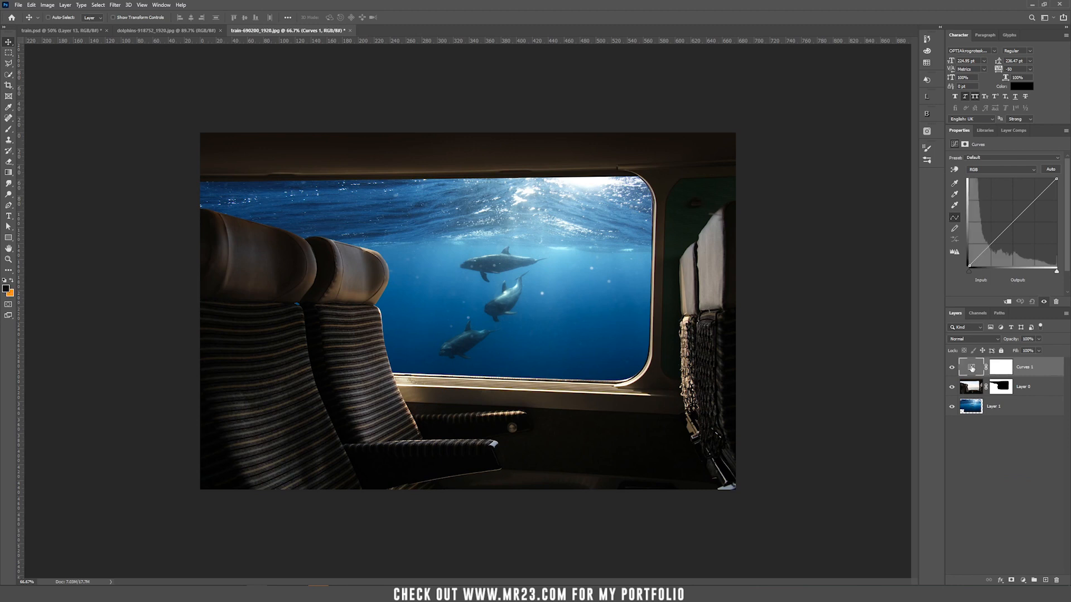
left_click(952, 389)
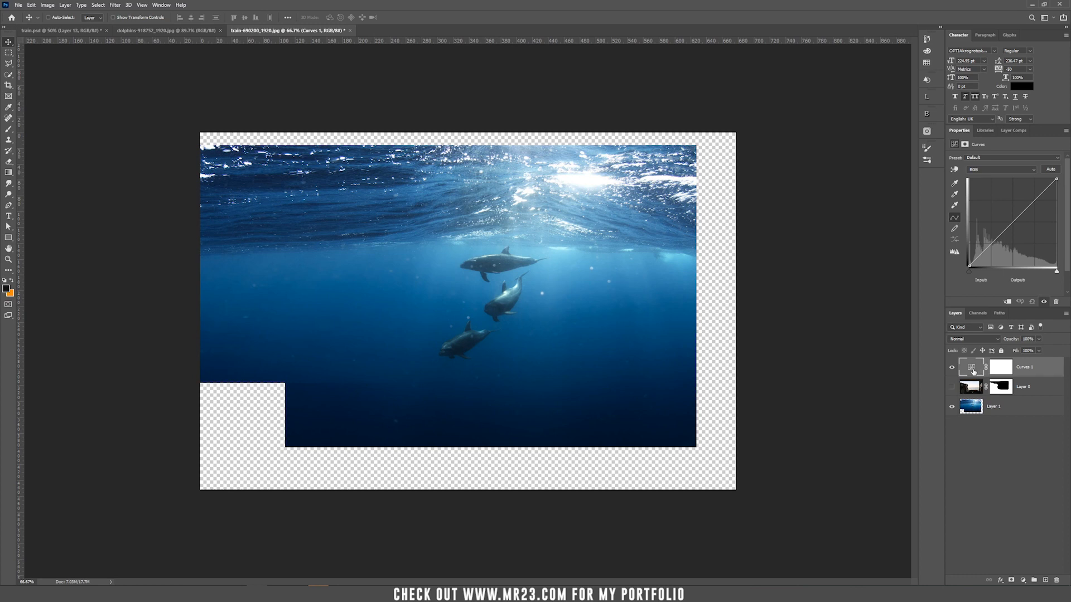
Step: Set the Curves target shadow color to the dark blue sampled from the deep water's lower right corner, and show the train layer again
double_click(955, 184)
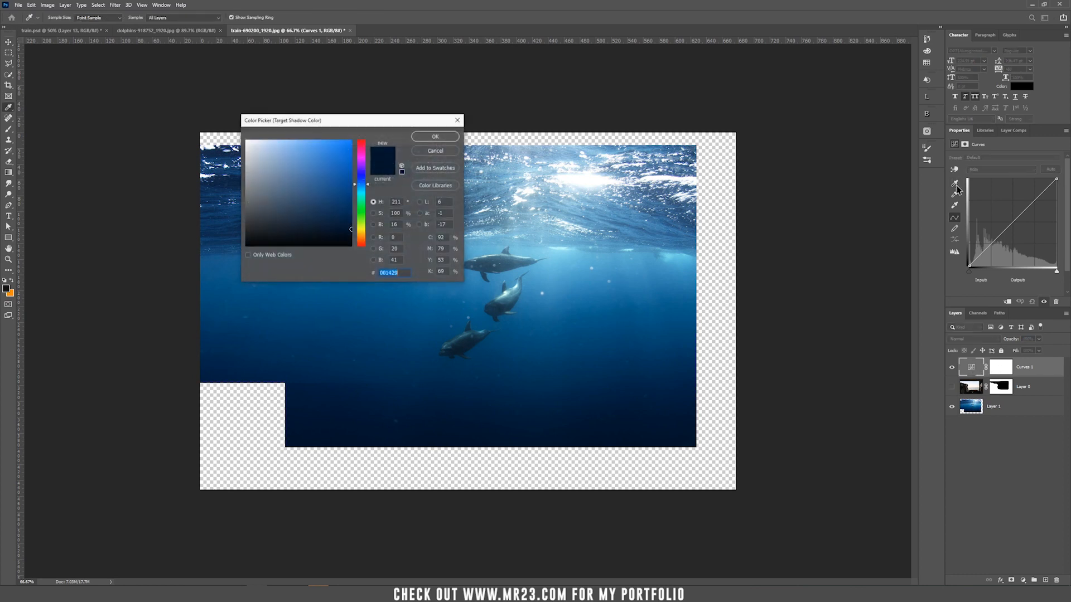
left_click(683, 441)
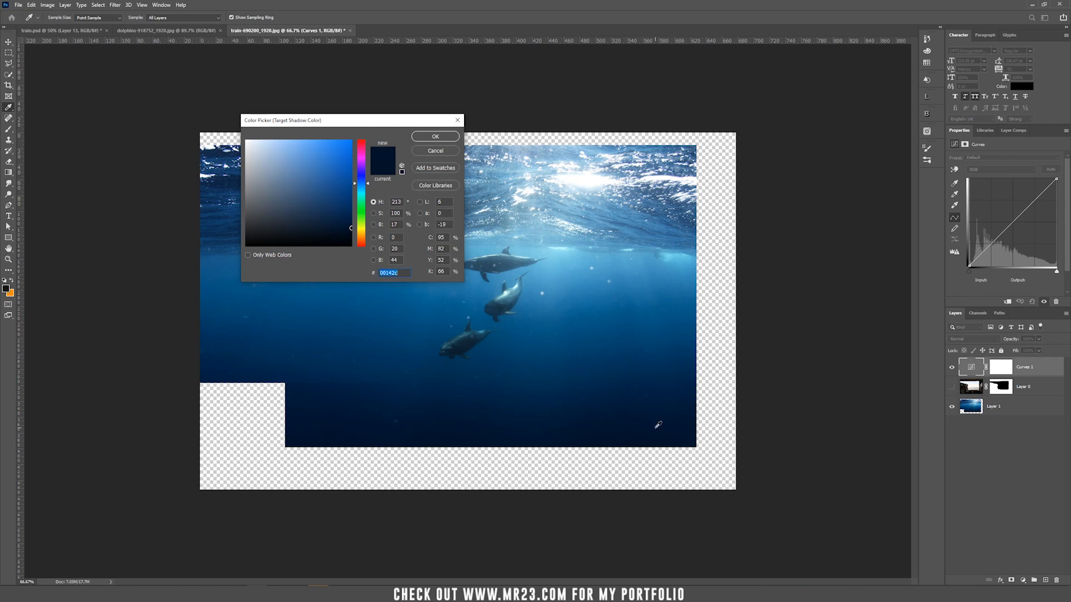
left_click(689, 441)
left_click(436, 137)
left_click(530, 215)
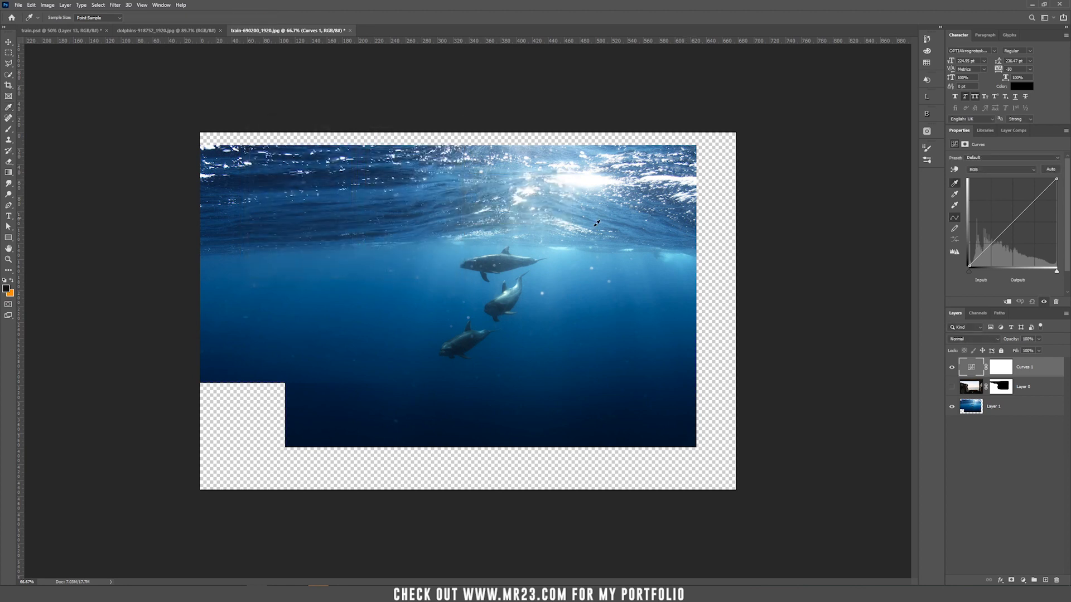
left_click(952, 388)
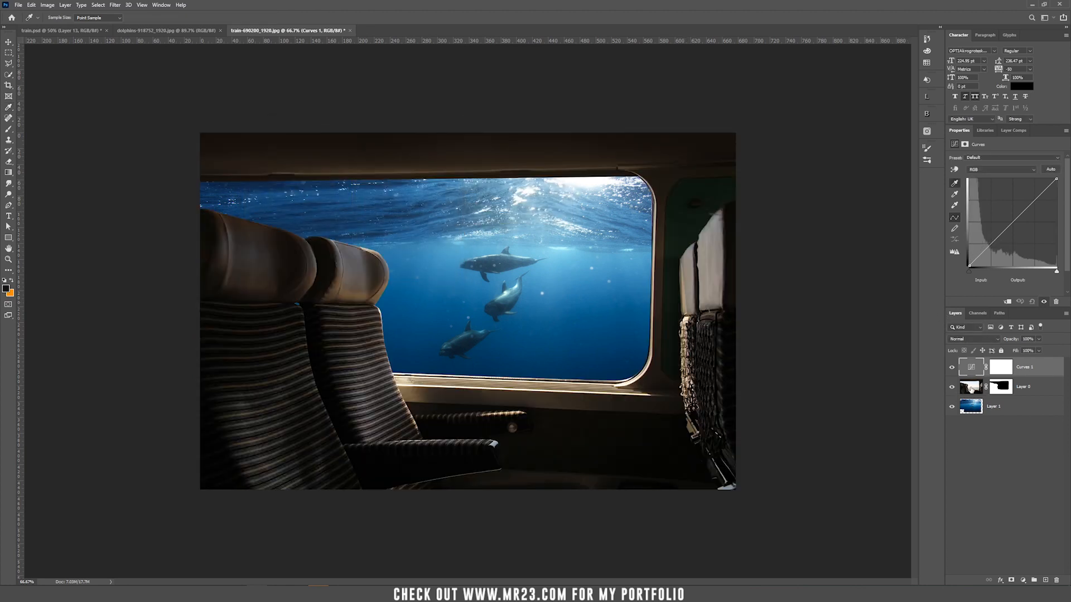
Step: Clip the Curves layer to the train layer and set its black point from the dark interior below the window
left_click(971, 387)
left_click(974, 371)
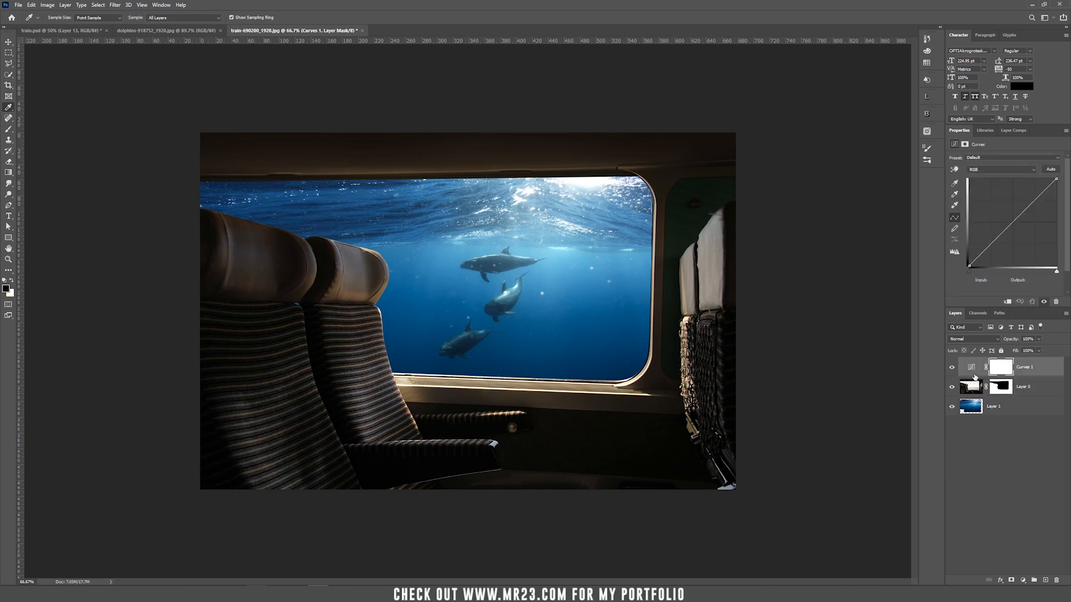
key("ctrl+alt+g")
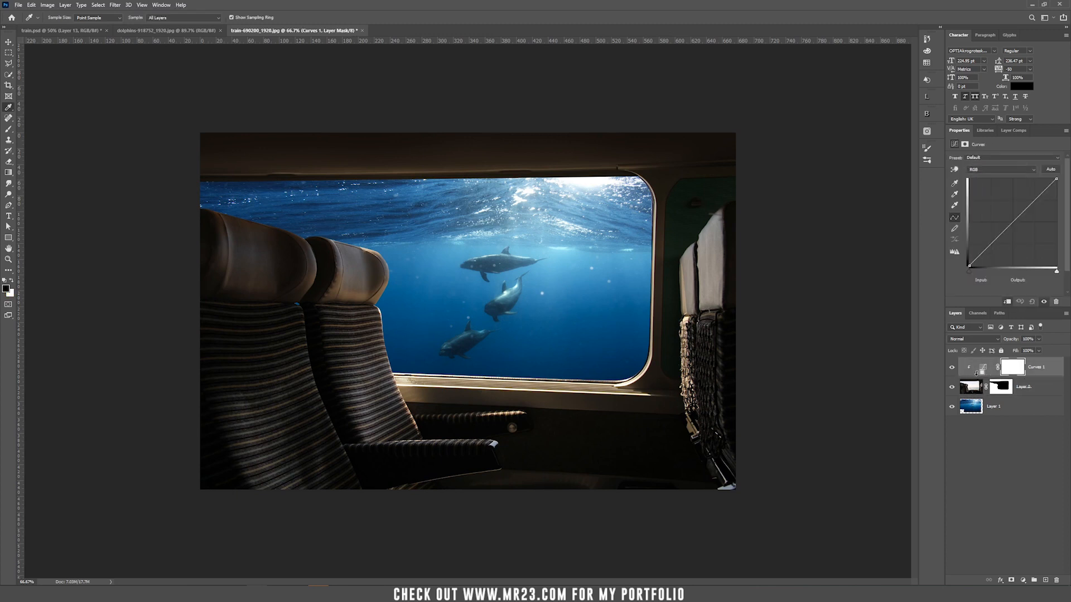
left_click(983, 369)
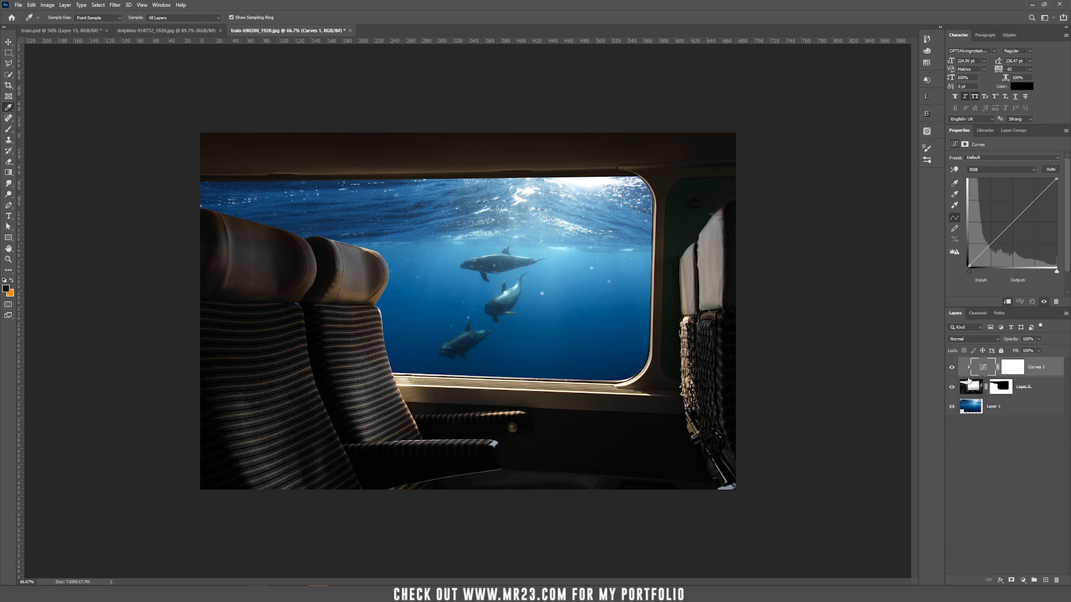
left_click(955, 183)
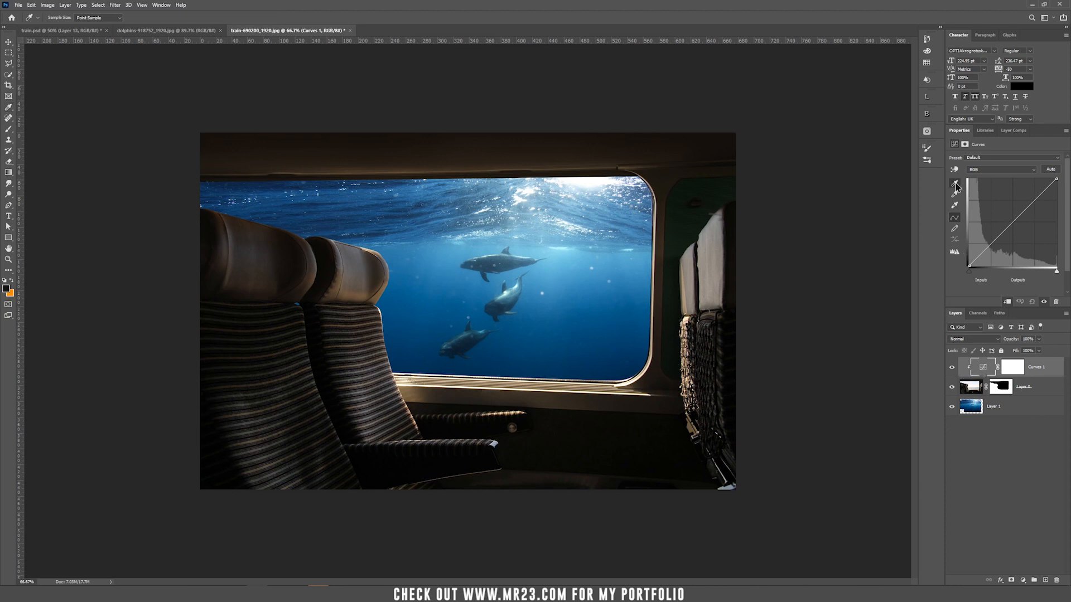
left_click(489, 349)
left_click(627, 479)
Step: Add a second Curves layer clipped to the train layer and darken its midtones with a point at Input 104, Output 88
left_click(1023, 580)
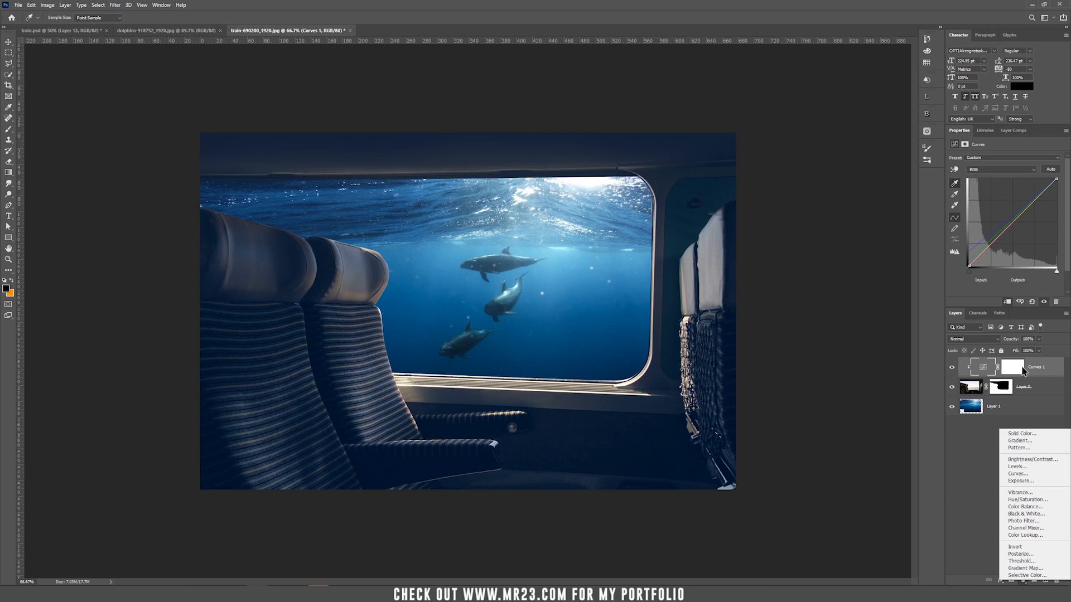
left_click(1030, 478)
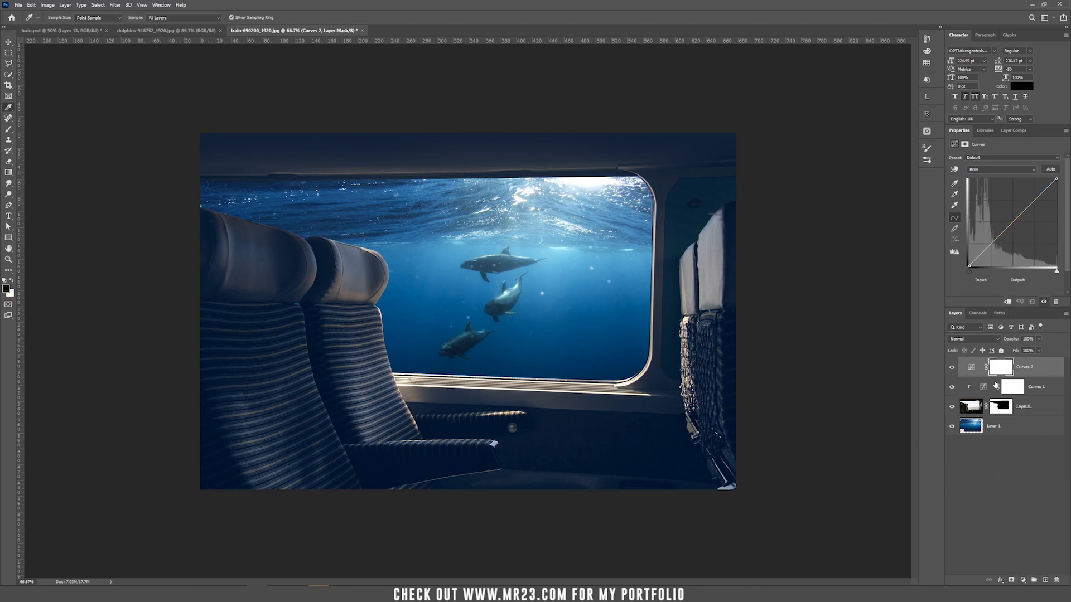
left_click(985, 375, "alt")
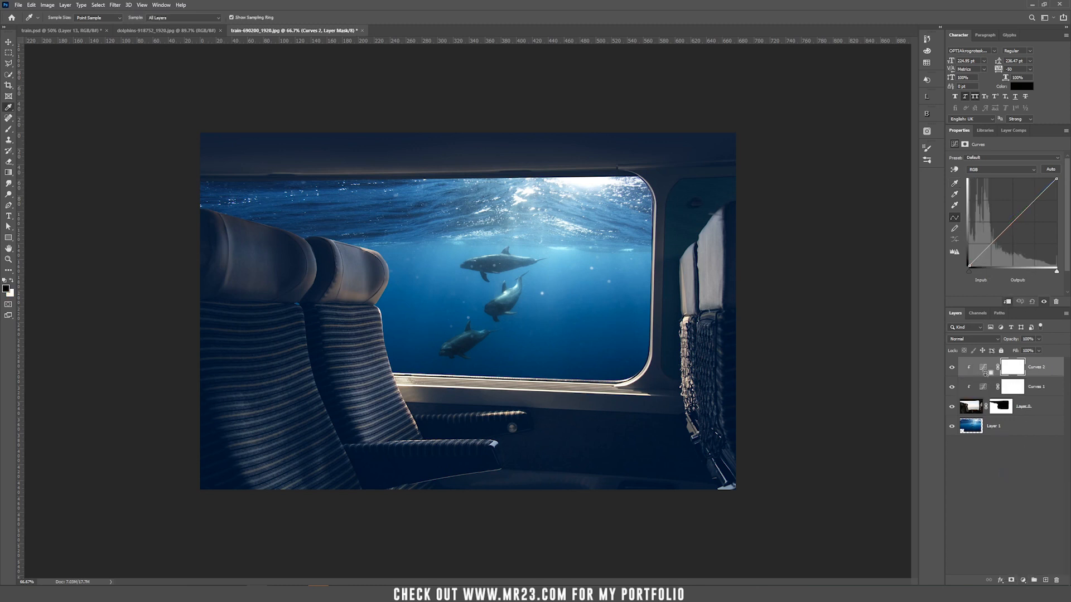
left_click_drag(1010, 227, 1005, 236)
Step: Add a Levels layer clipped to the train layer and darken it with black input 19 and midtones 0.65
left_click(1023, 580)
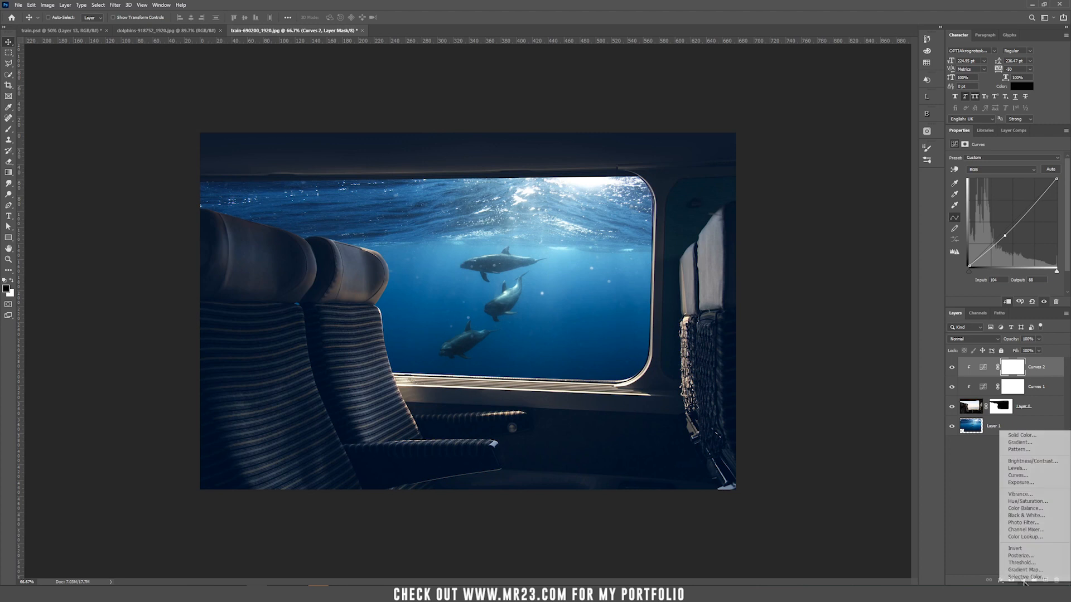
left_click(1036, 471)
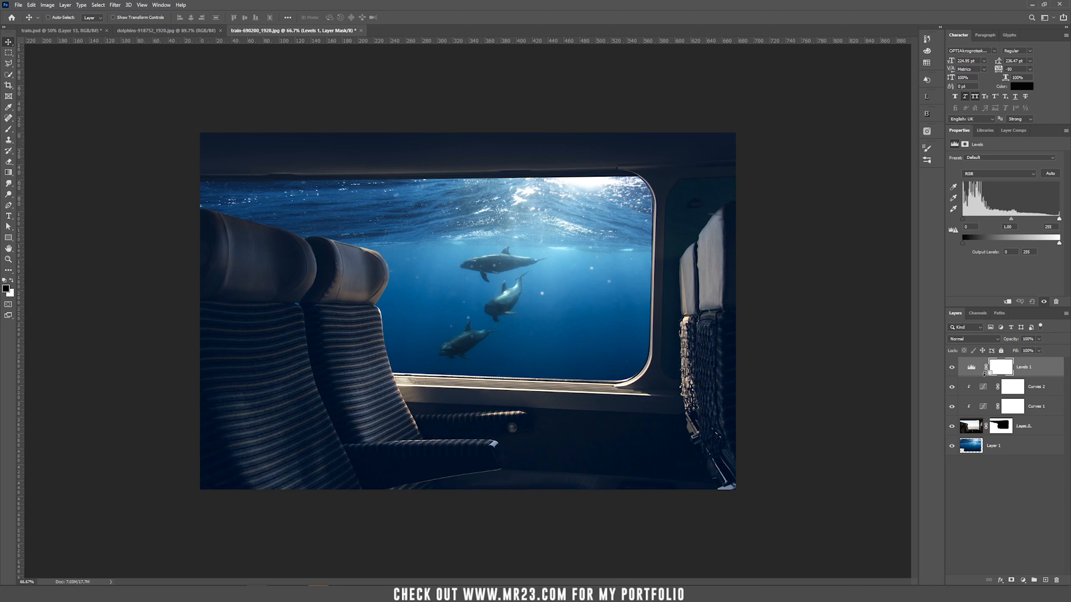
left_click(985, 373, "alt")
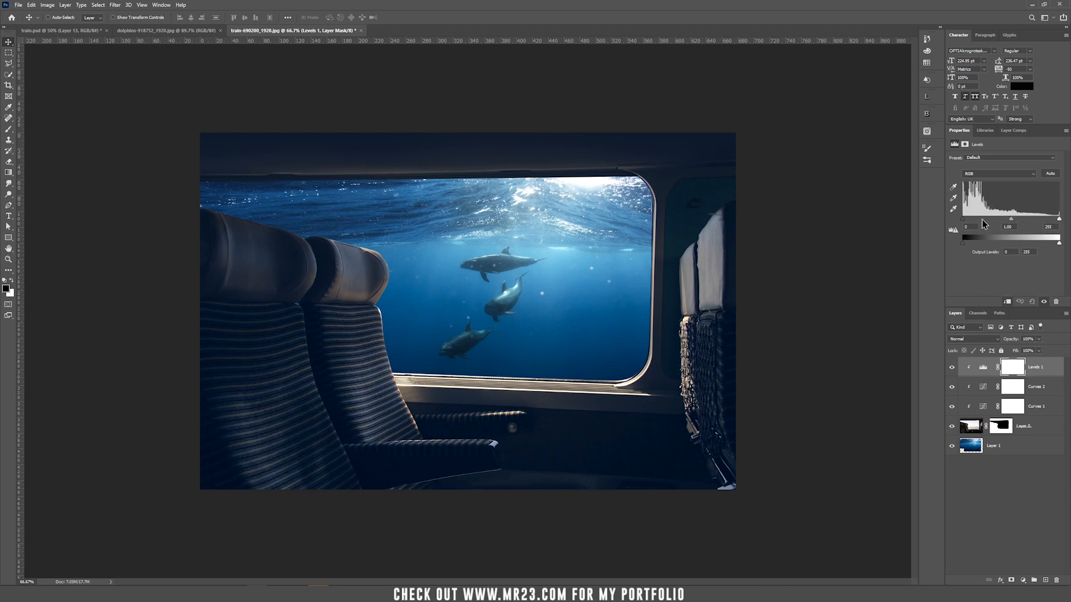
left_click_drag(964, 219, 1025, 224)
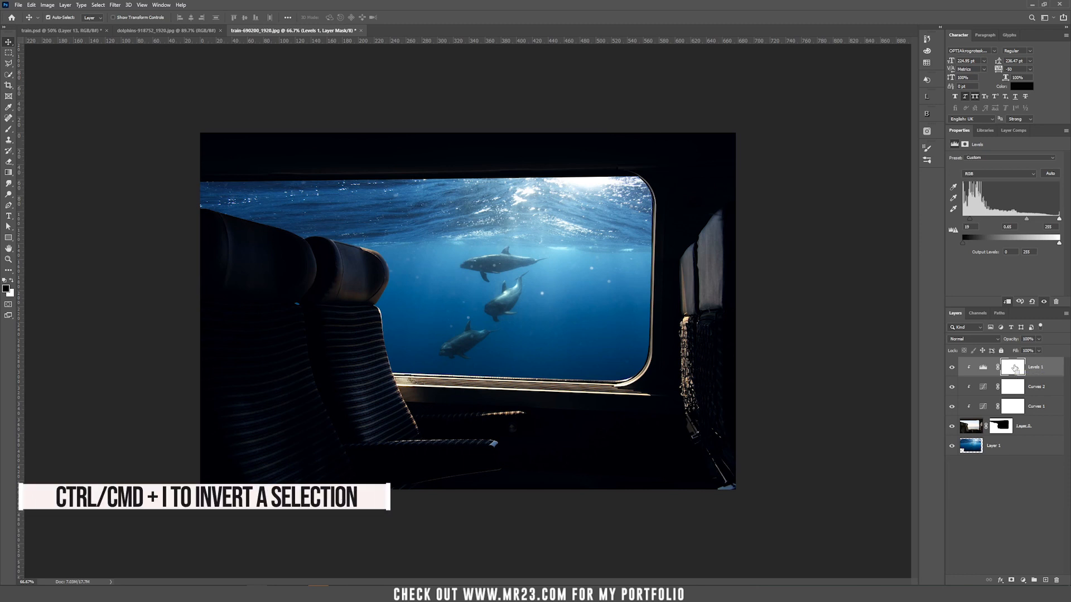
Step: Invert the clipped Levels layer's mask to black and prepare a larger white brush with a low flow
key("ctrl+i")
key("b")
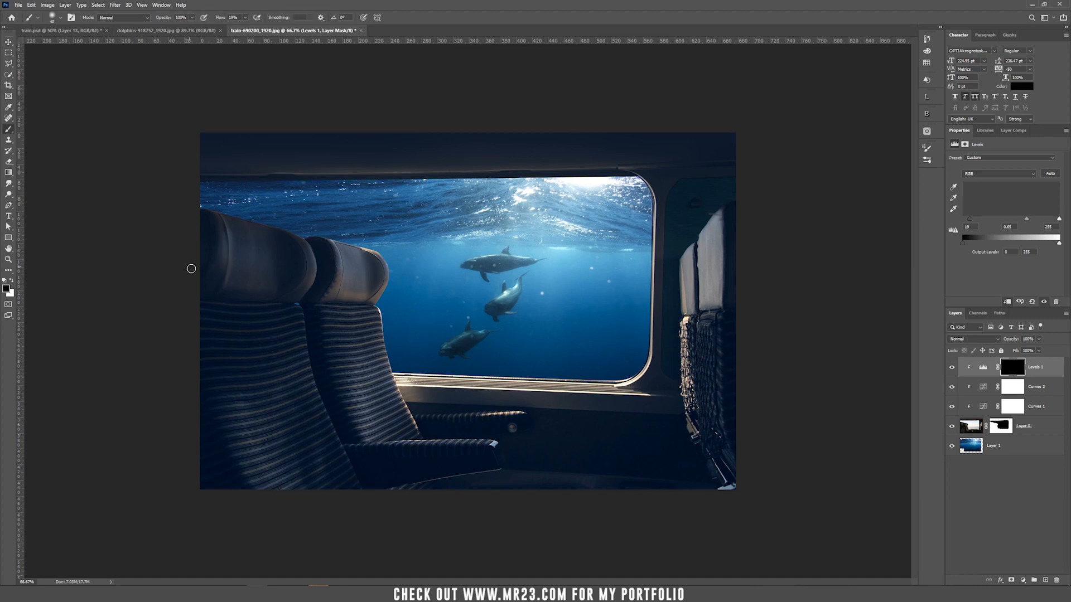
left_click(10, 281)
key("bracketright")
key("bracketright")
key("bracketright")
key("bracketright")
key("bracketright")
key("bracketright")
key("bracketright")
key("bracketright")
key("bracketright")
key("bracketright")
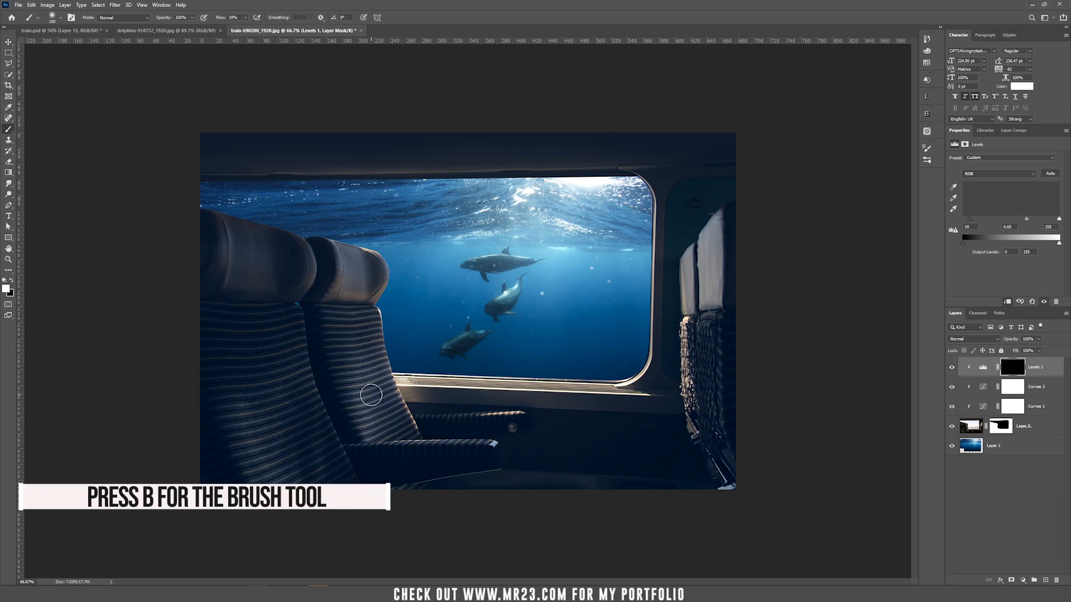
left_click_drag(245, 18, 239, 30)
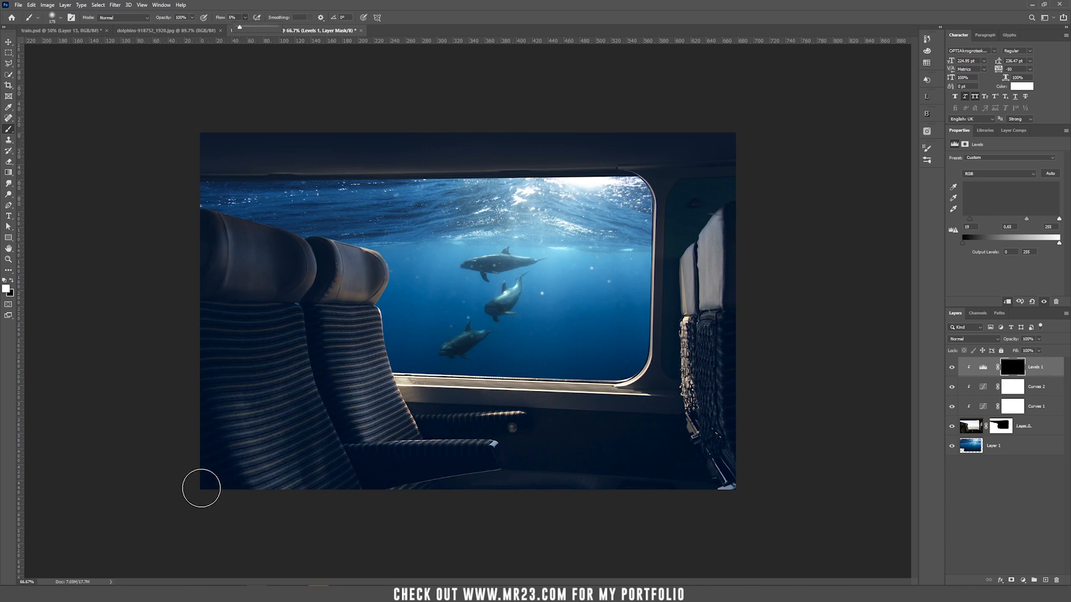
Step: Paint the Levels darkening onto the lower seats, the wall under the window, the right side and the ceiling edge
left_click(278, 505)
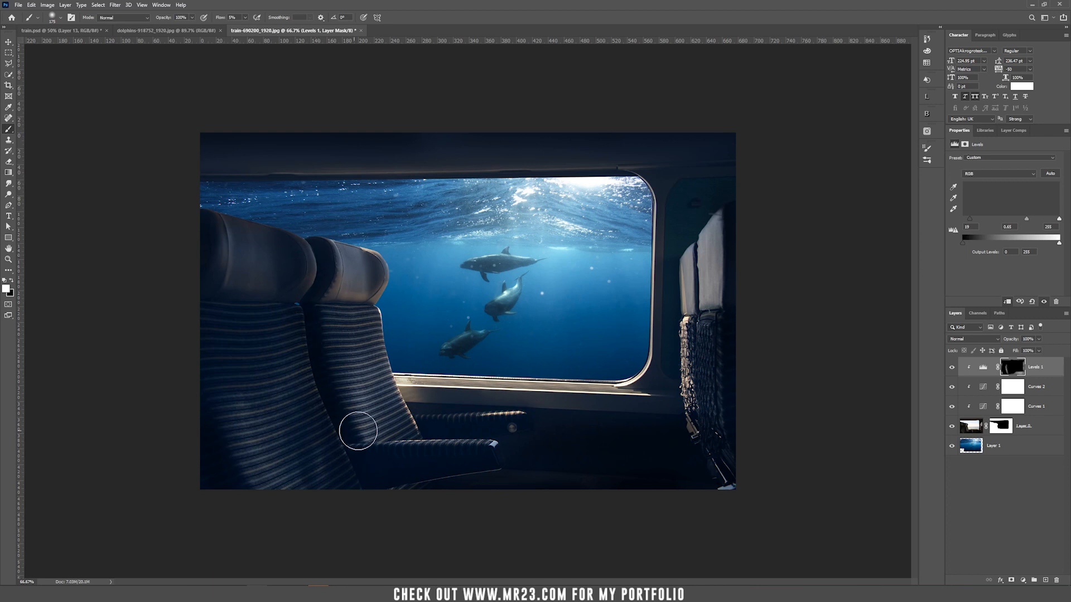
left_click_drag(394, 394, 702, 286)
left_click_drag(635, 163, 205, 163)
key("v")
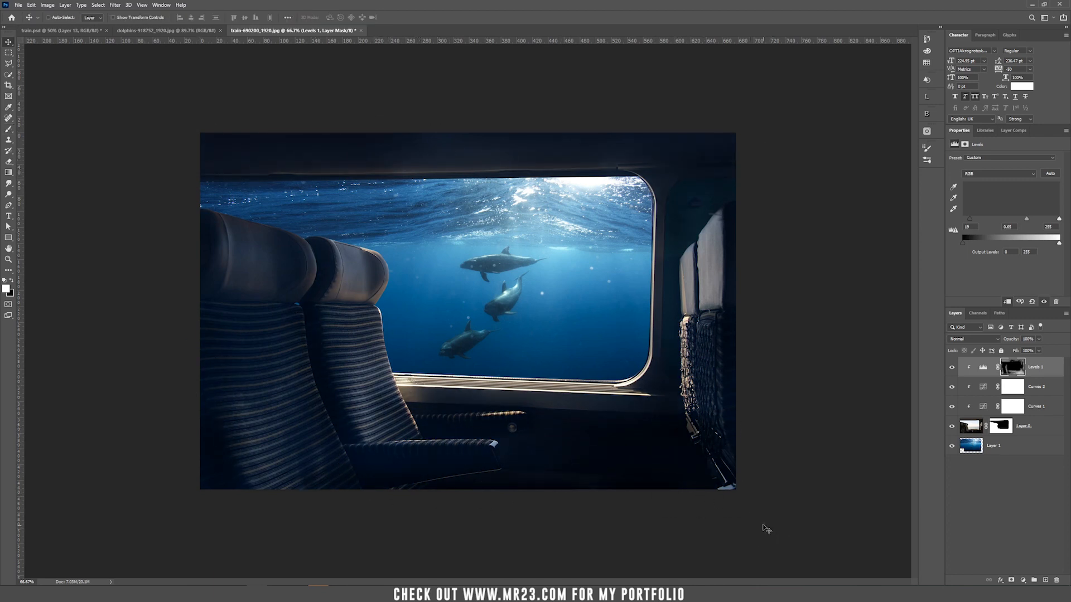
Step: Add a Levels layer directly above the underwater layer and darken the scene with its midtones and a lower output white level
left_click(998, 446)
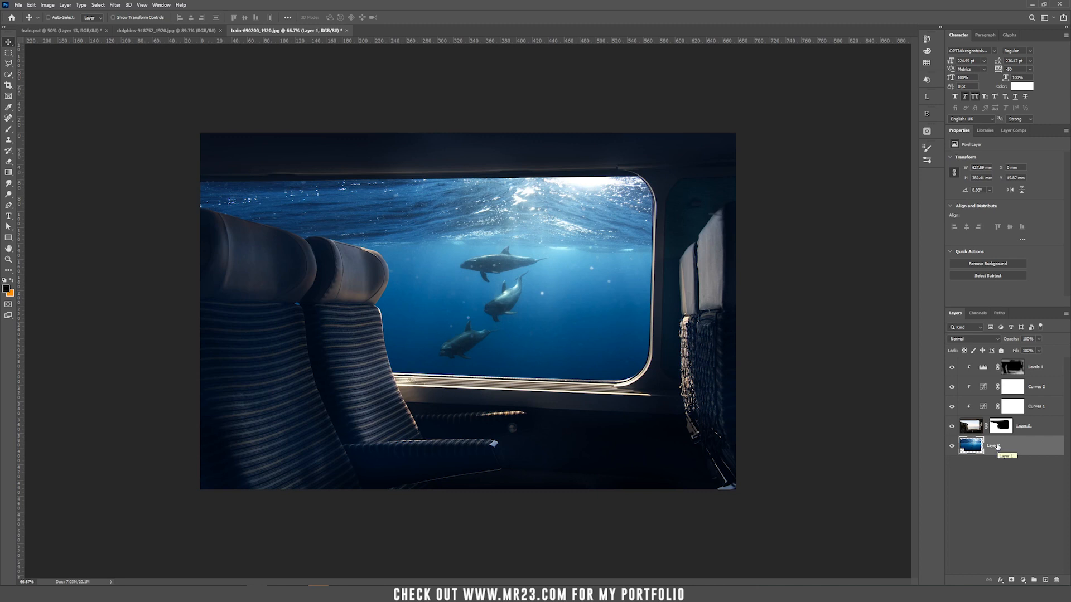
left_click(1023, 580)
left_click(1039, 467)
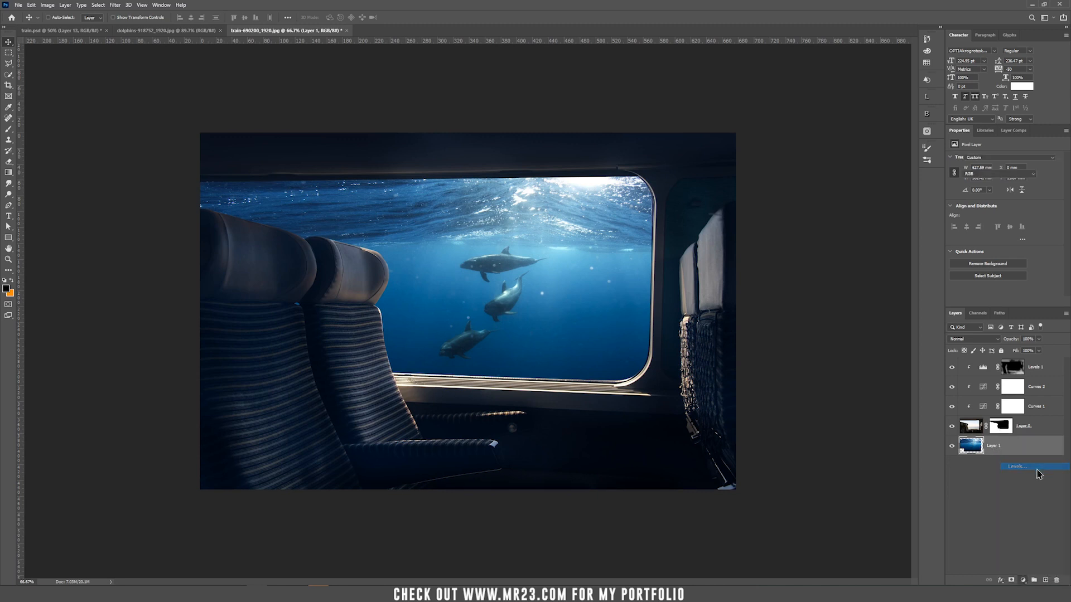
left_click_drag(1011, 218, 972, 220)
left_click_drag(1032, 248, 1011, 244)
Step: Invert the underwater Levels layer's mask to black and paint the darkening back along the window's edges with a large soft white brush
left_click(1001, 448)
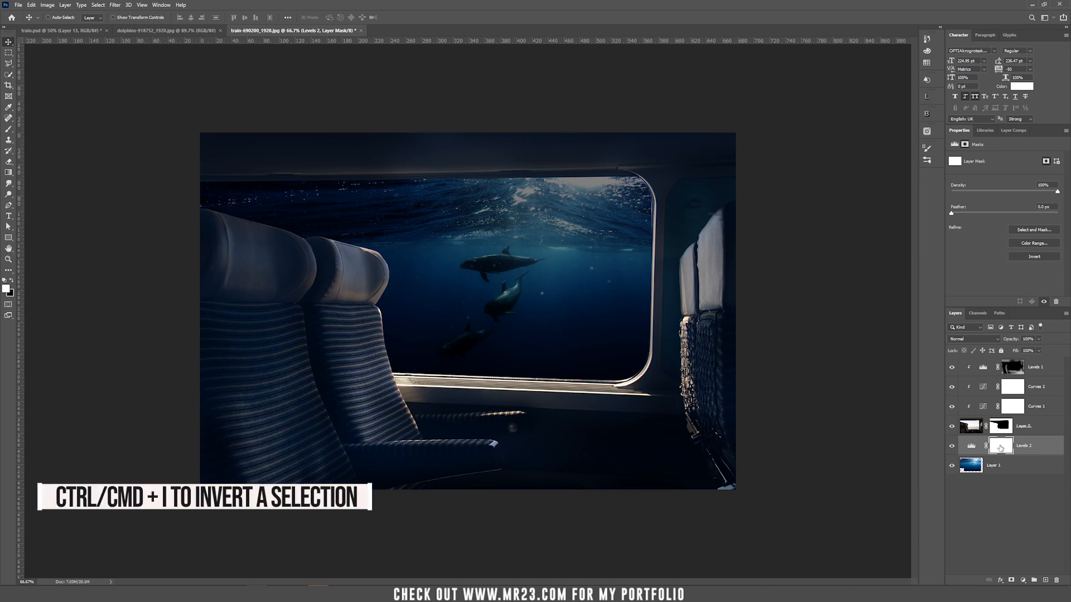
key("ctrl+i")
key("b")
key("bracketright")
key("bracketright")
key("bracketright")
key("bracketright")
key("bracketright")
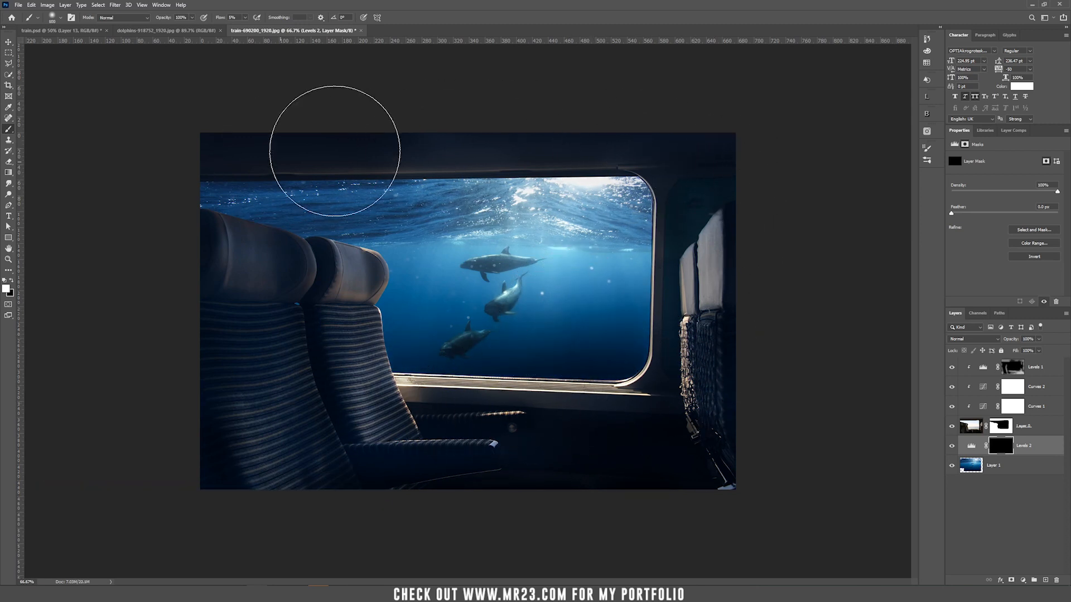
mouse_move(434, 380)
left_mouse_down()
mouse_move(676, 352)
mouse_move(671, 372)
left_mouse_up()
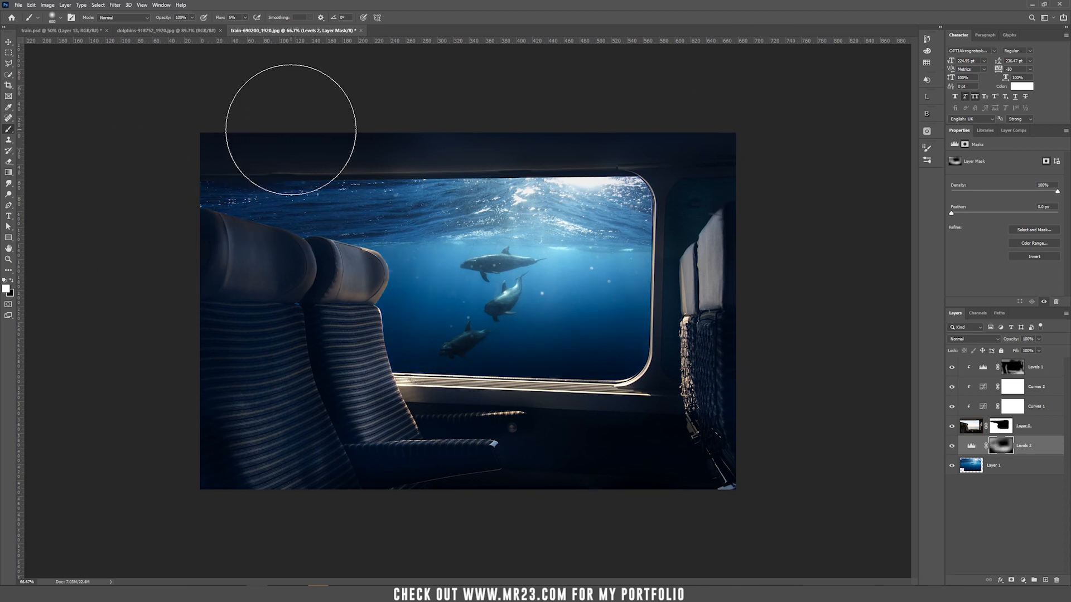
key("v")
Step: Lower the opacity of the Levels layer clipped to the train
left_click(1032, 372)
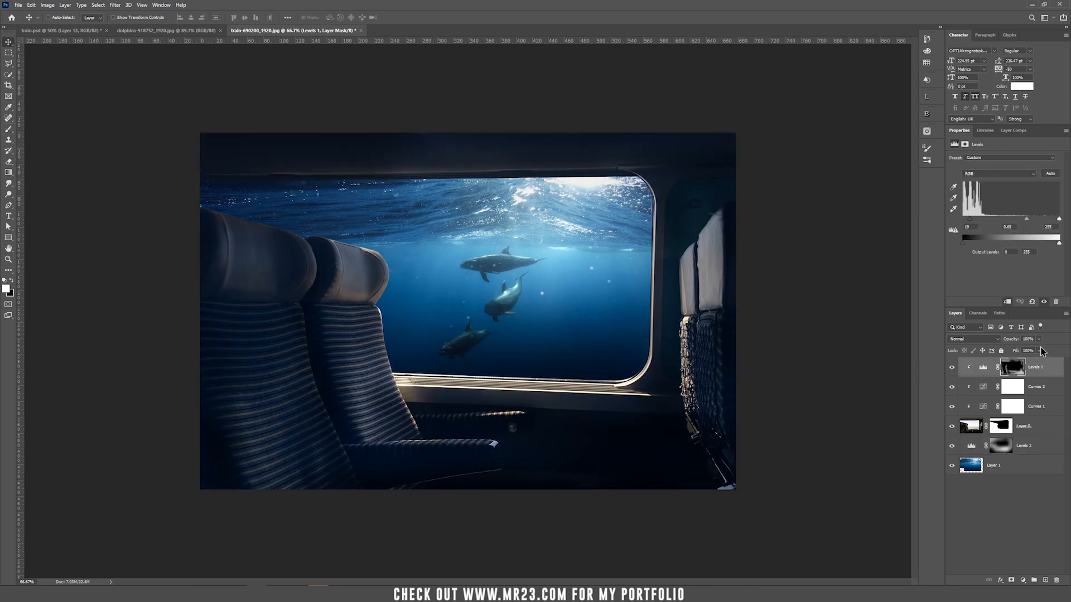
left_click(1039, 351)
left_click_drag(1029, 353, 1015, 352)
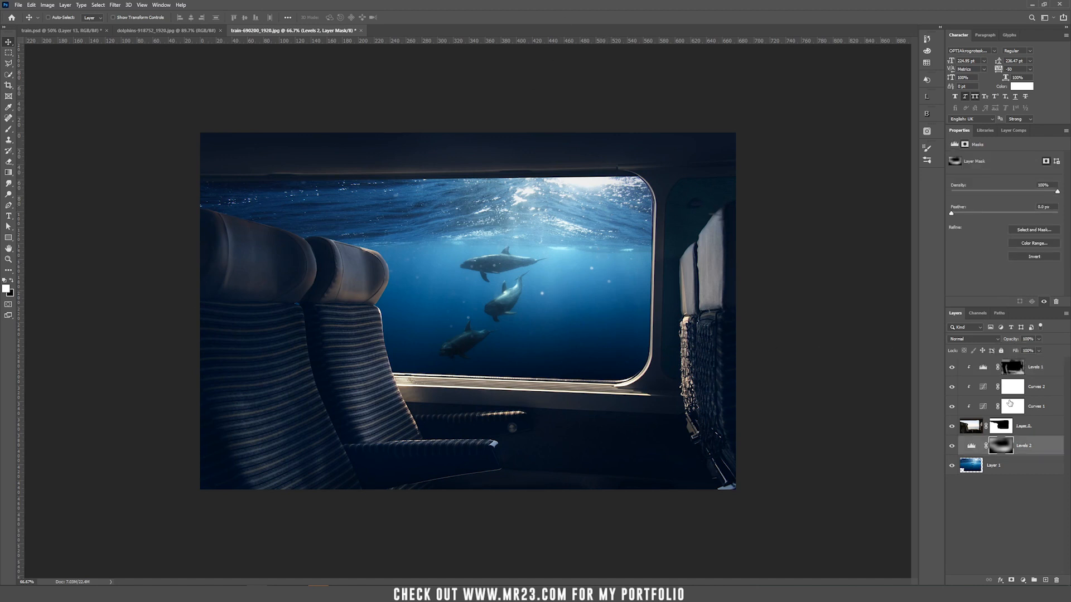
left_click(1047, 370)
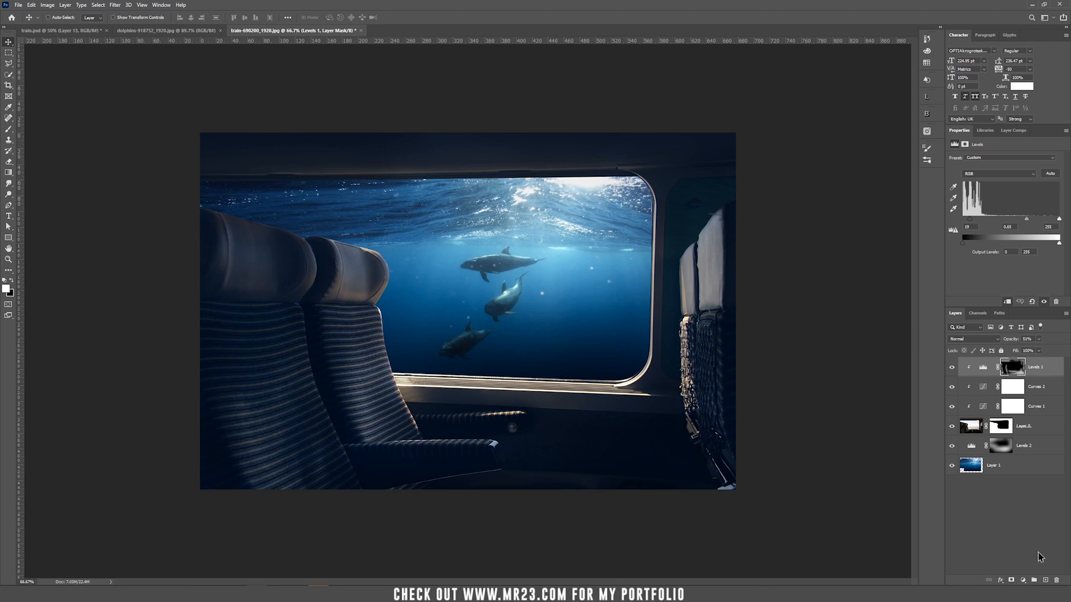
Step: Add a new top layer and fill it with a Noise gradient running diagonally from the upper-left to the lower-right corner
left_click(1044, 580)
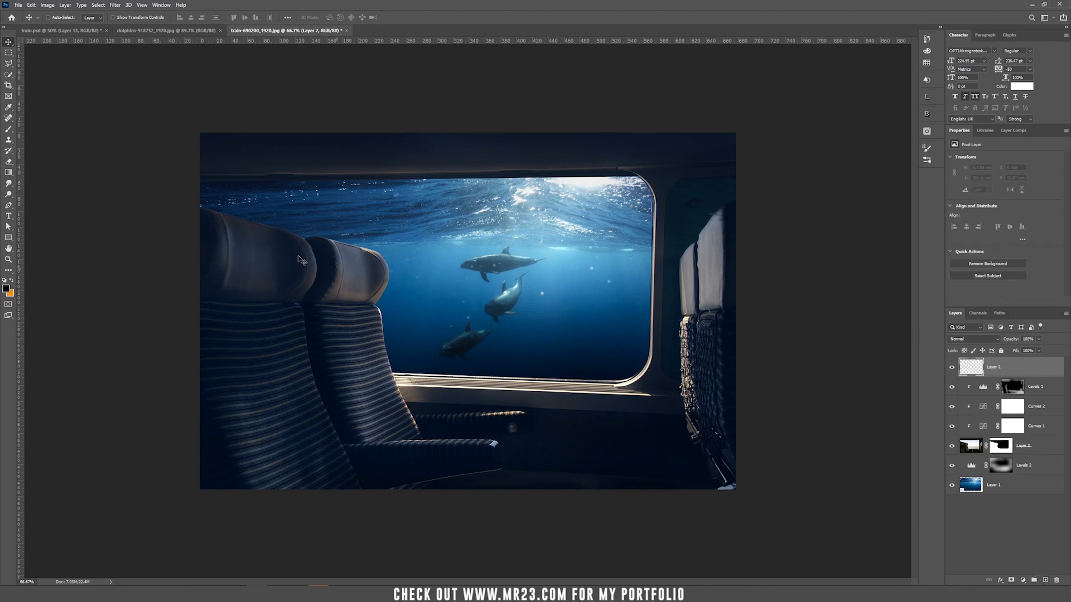
left_click(9, 172)
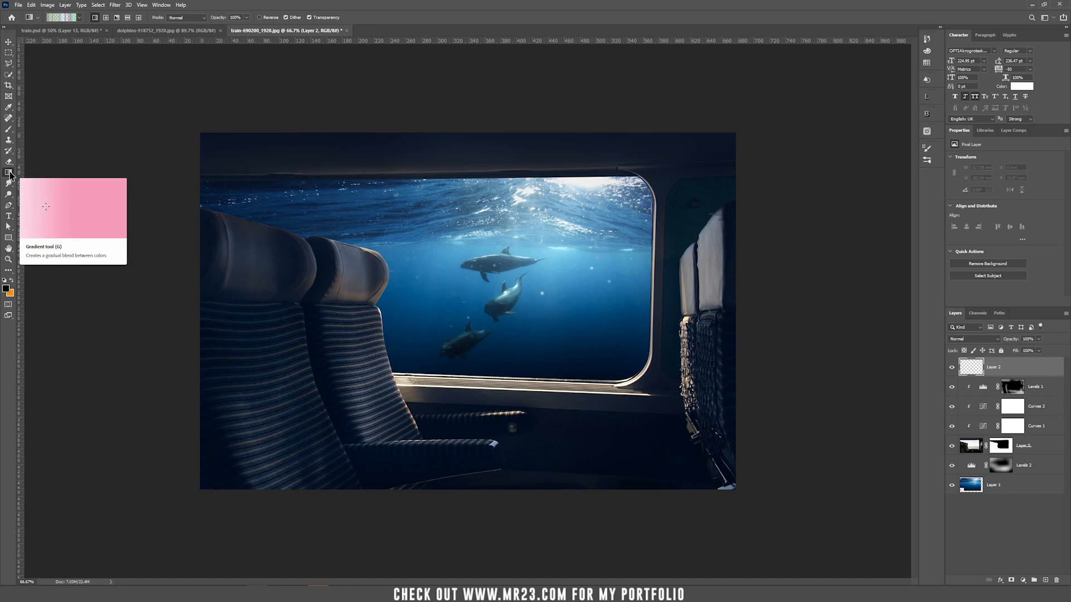
left_click(63, 18)
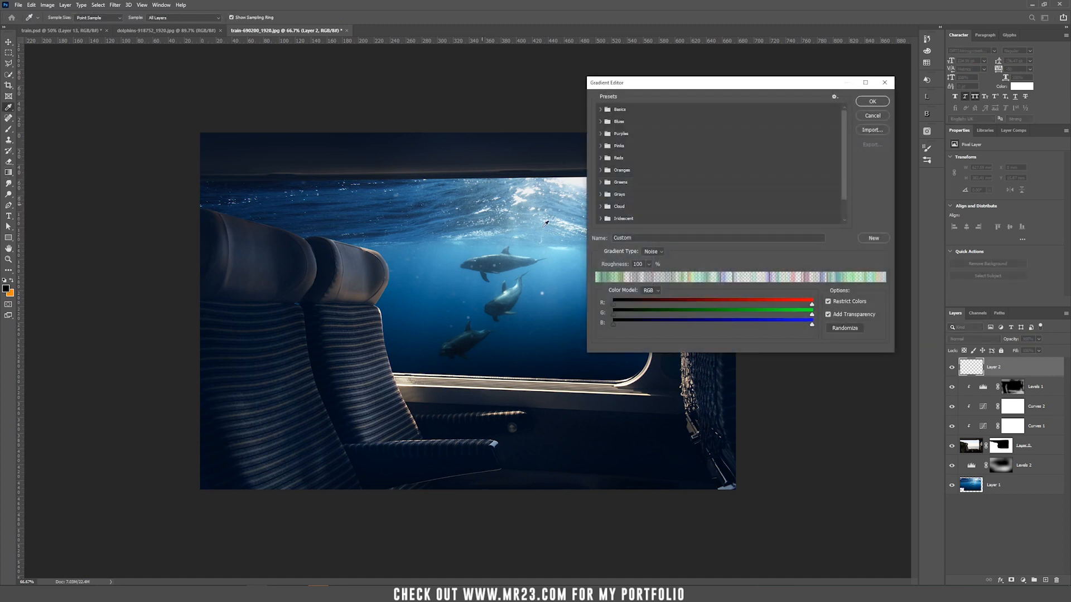
left_click(653, 253)
left_click(655, 261)
left_click(653, 252)
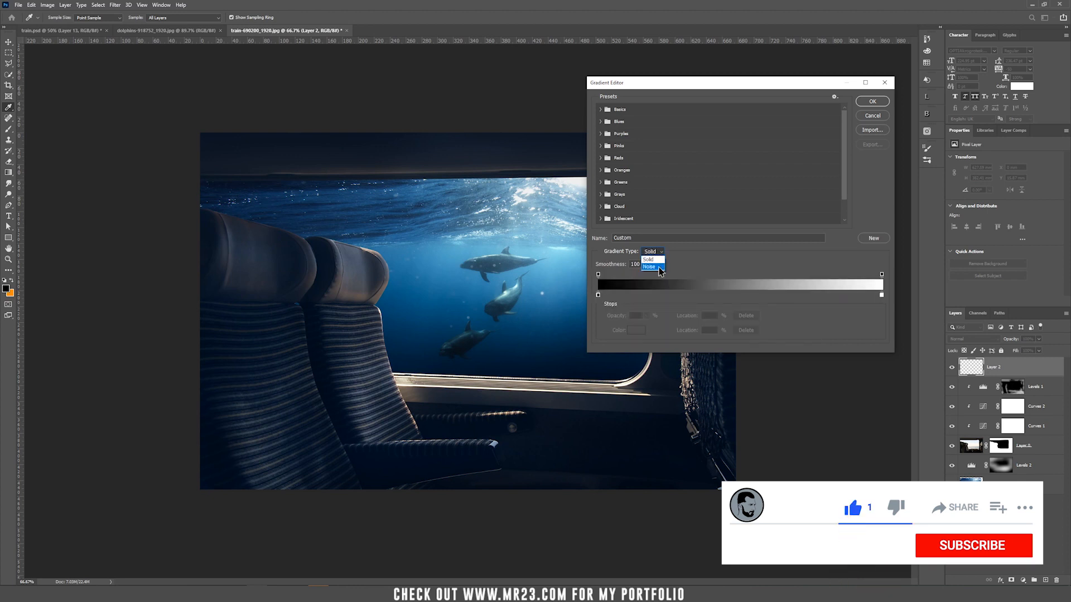
left_click(659, 268)
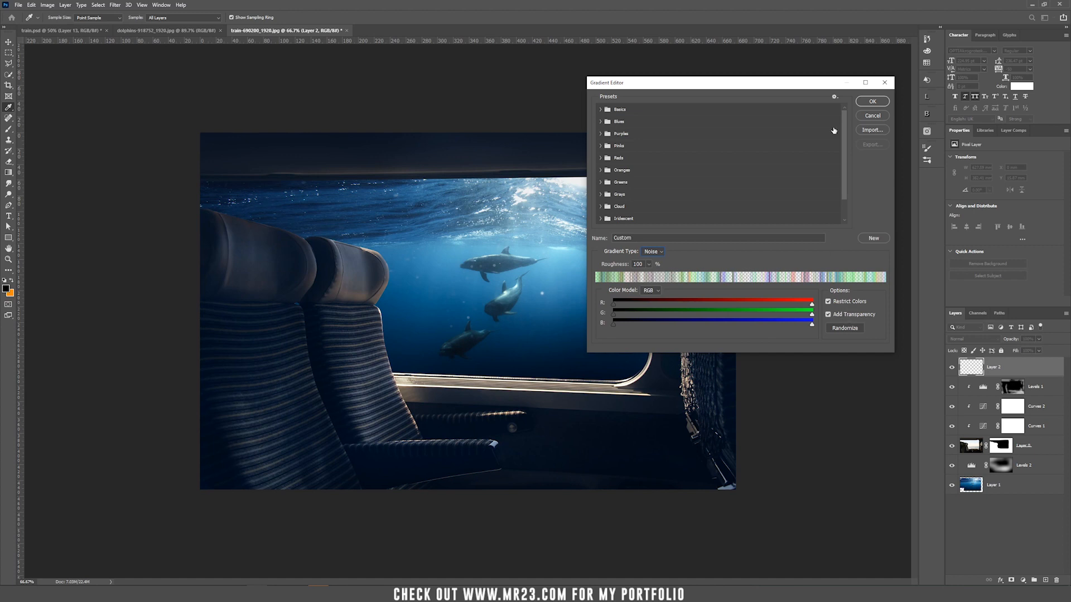
left_click(865, 103)
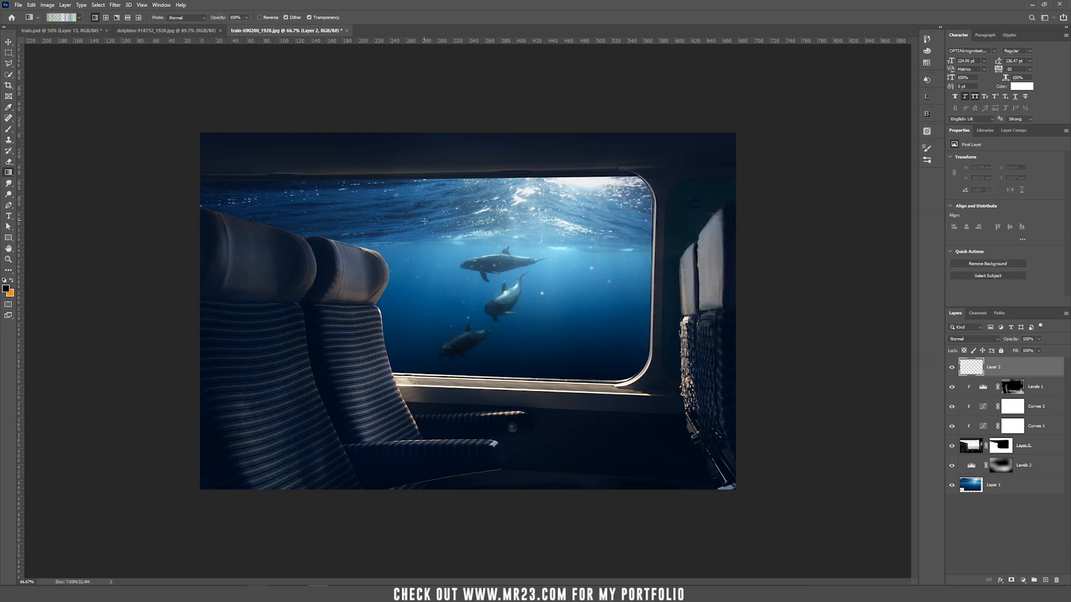
left_click_drag(196, 117, 754, 504)
key("v")
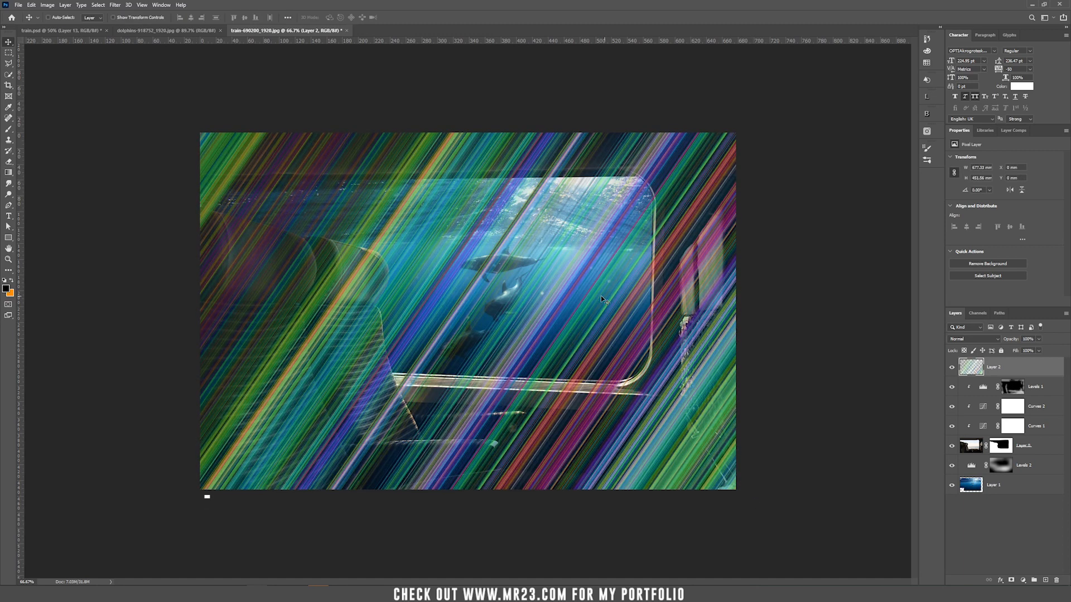
Step: Distort the noise gradient into perspective, aligning its upper edge with the window's top and spreading its lower corners beyond the canvas
key("ctrl+t")
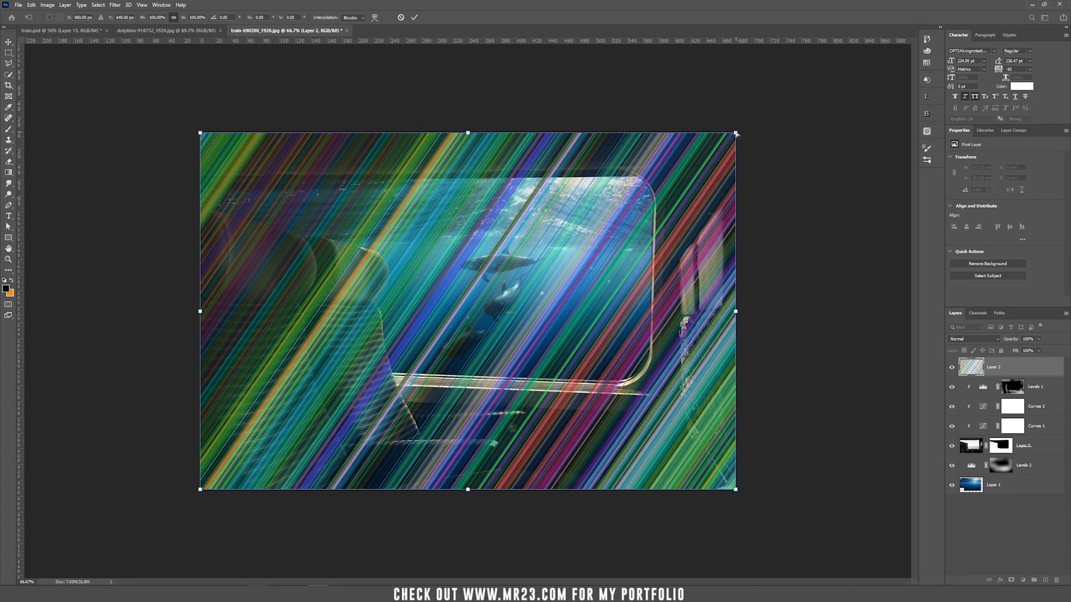
left_click_drag(736, 133, 666, 161)
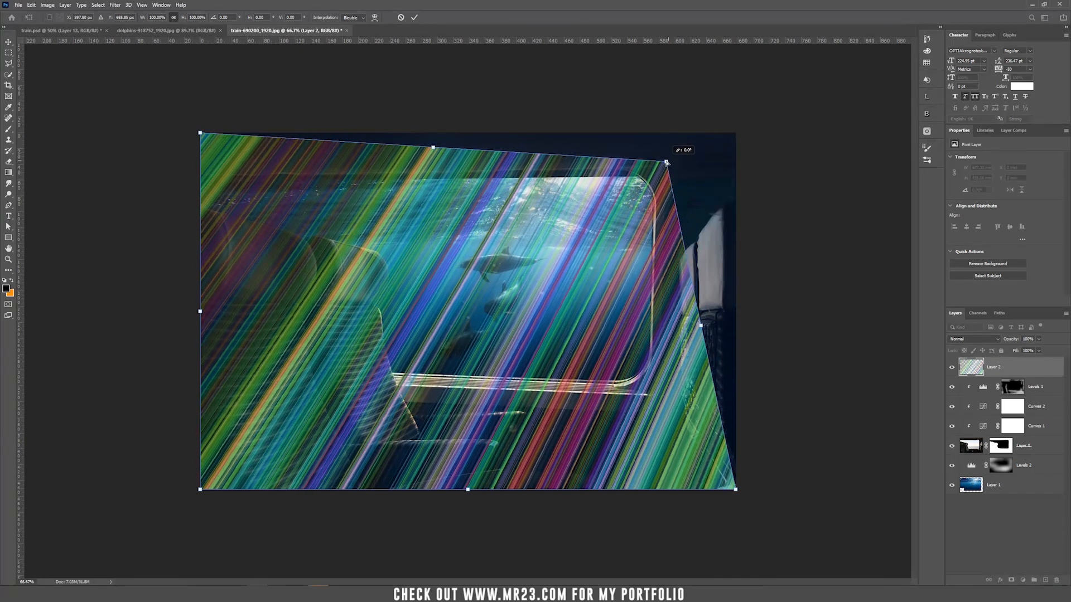
left_click_drag(736, 493, 846, 501)
left_click_drag(200, 133, 226, 177)
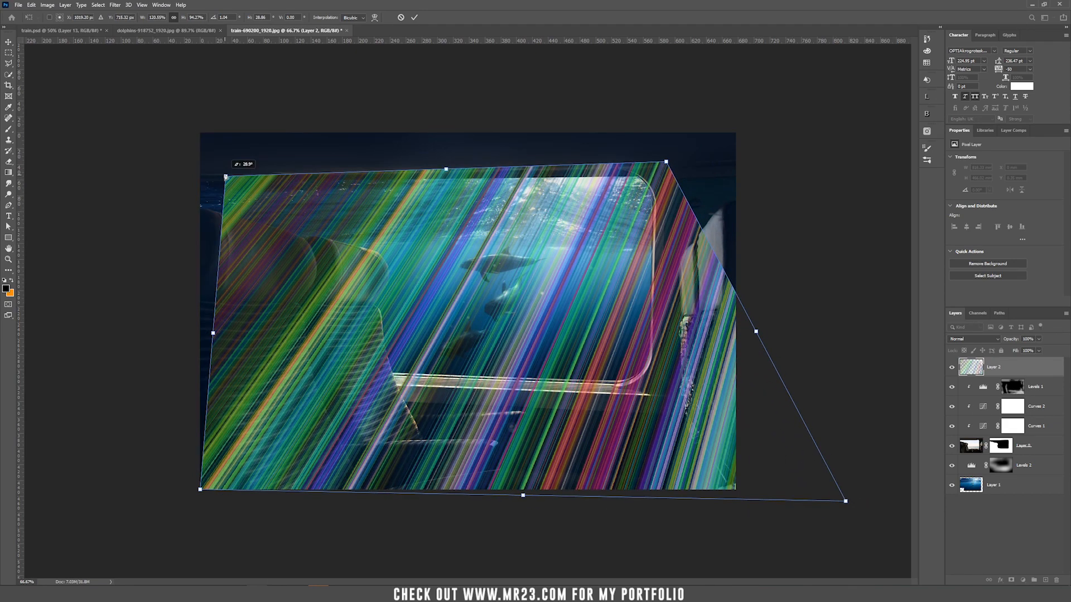
mouse_move(200, 489)
left_mouse_down()
mouse_move(148, 533)
mouse_move(199, 500)
left_mouse_up()
left_click_drag(226, 178, 147, 165)
mouse_move(199, 500)
left_mouse_down()
mouse_move(16, 447)
mouse_move(28, 481)
left_mouse_up()
mouse_move(846, 501)
left_mouse_down()
mouse_move(1065, 444)
mouse_move(1063, 430)
left_mouse_up()
left_click_drag(666, 162, 560, 170)
left_click_drag(28, 482, 104, 452)
Step: Stretch the gradient's lower corners much farther out on both sides, apply the distortion and hide the guides
scroll(321, 408, "down", 4)
left_click_drag(219, 407, 1, 420)
left_click_drag(531, 216, 575, 215)
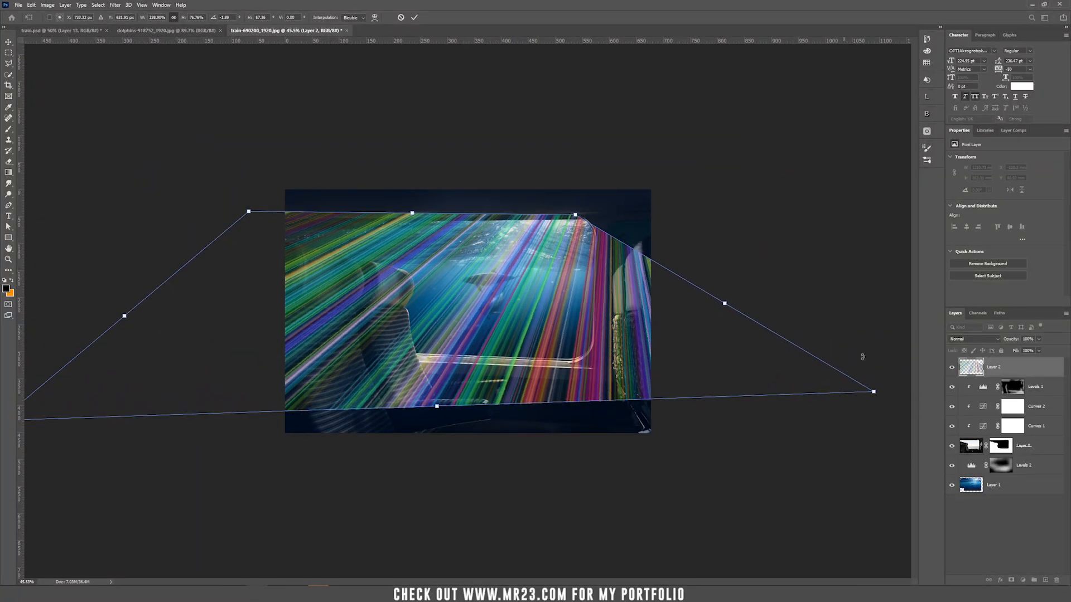
left_click_drag(872, 390, 1070, 394)
key("Return")
key("ctrl+plus")
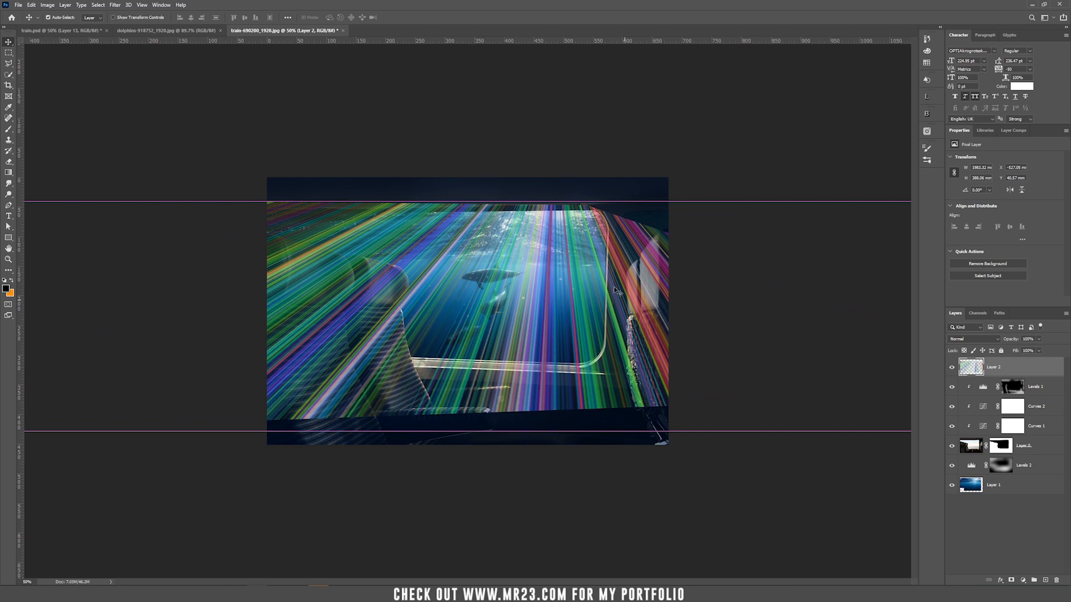
key("ctrl+h")
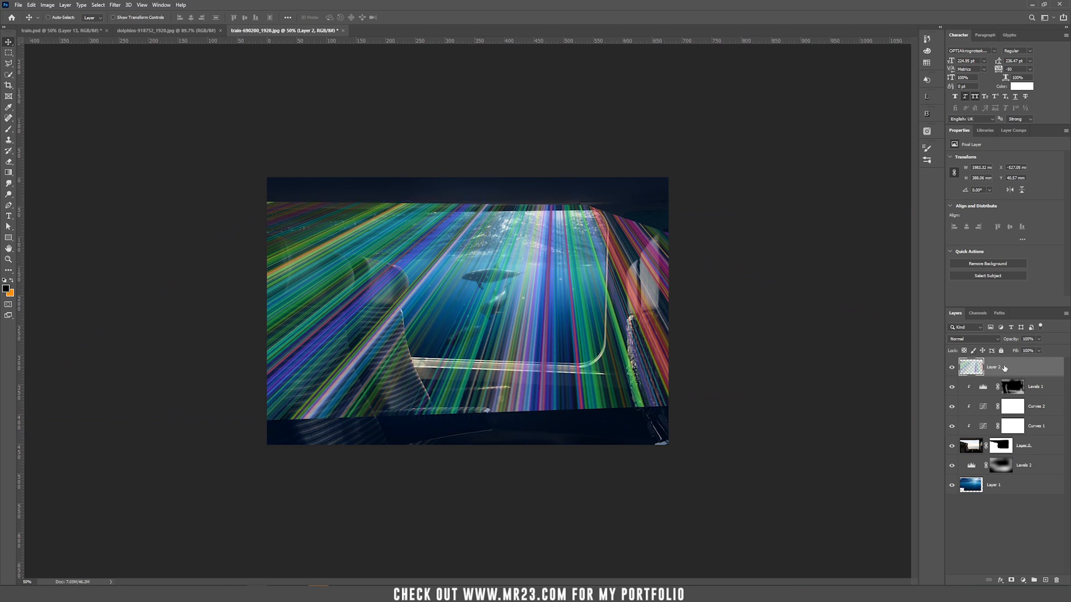
Step: Desaturate the gradient streaks with a Black & White adjustment layer clipped to their layer
left_click(1023, 581)
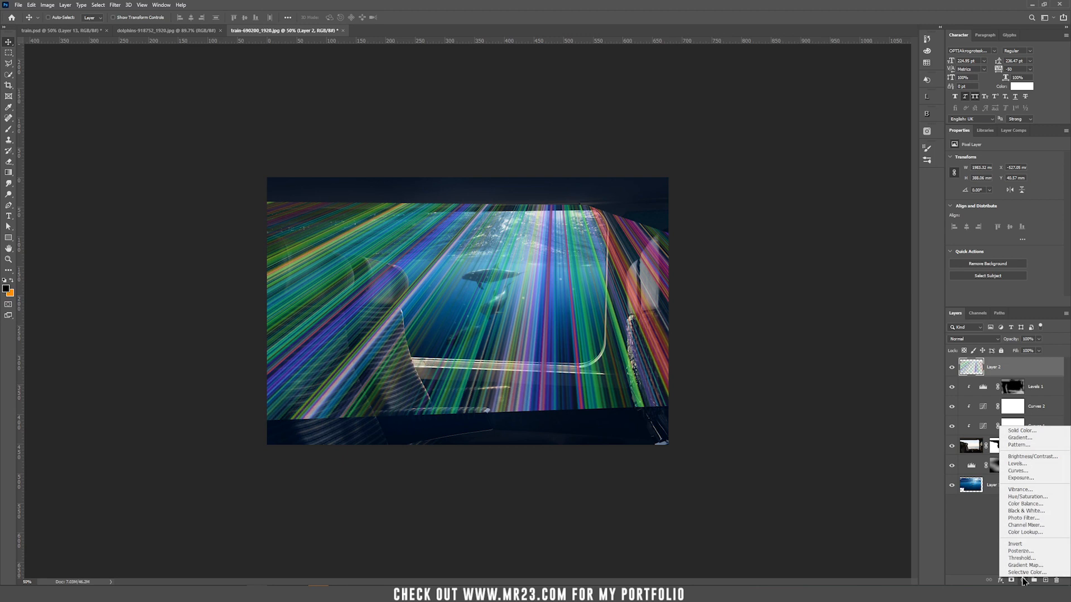
left_click(1023, 511)
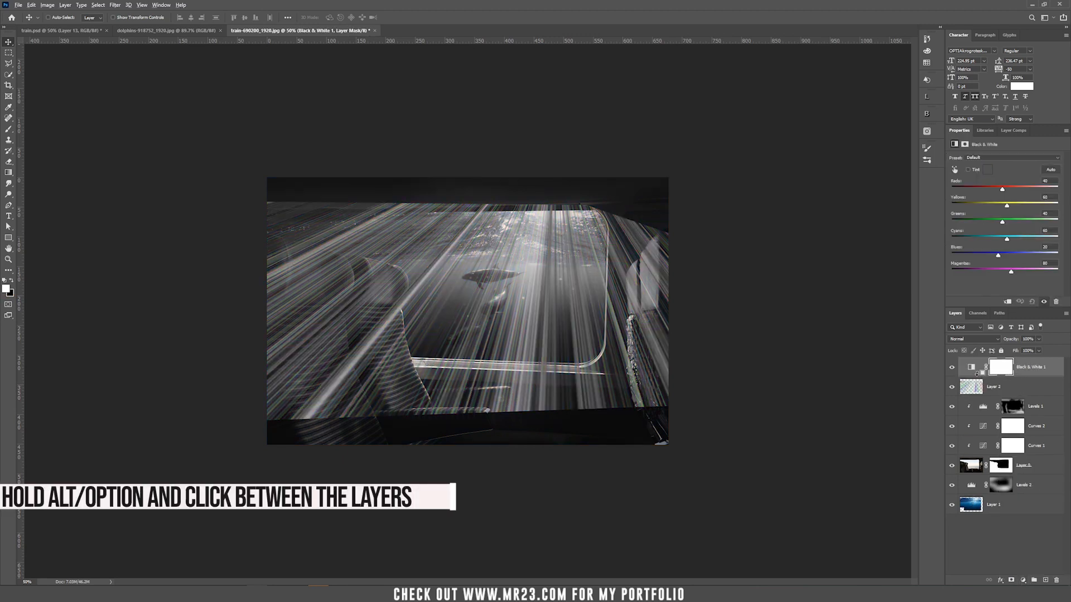
left_click(980, 371, "alt")
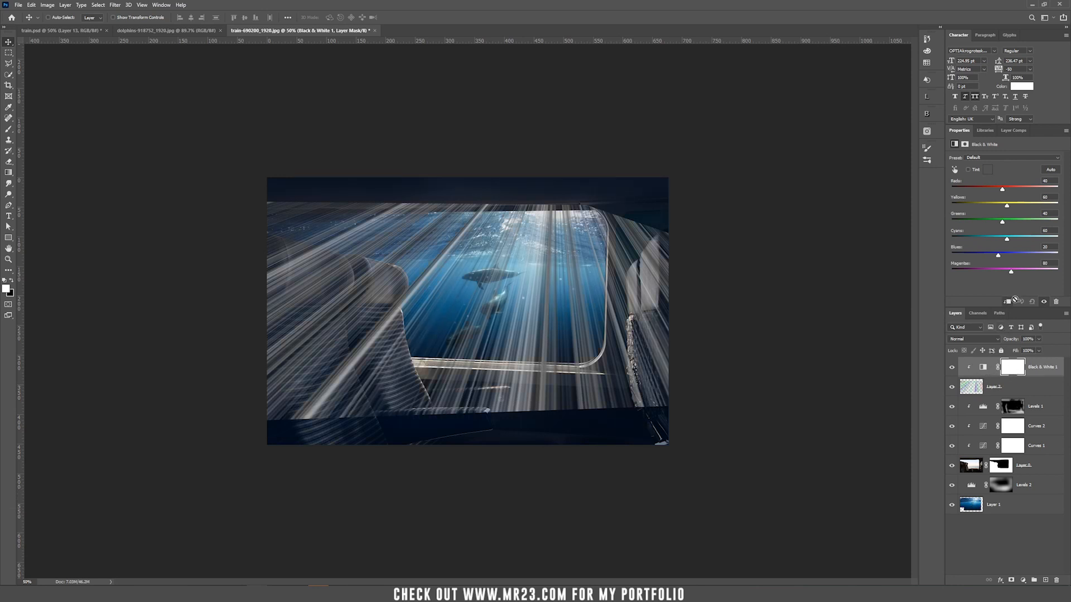
Step: Add a near-black blue (#020203) Solid Color fill layer on top and clip it to the noise gradient streaks
left_click(1024, 581)
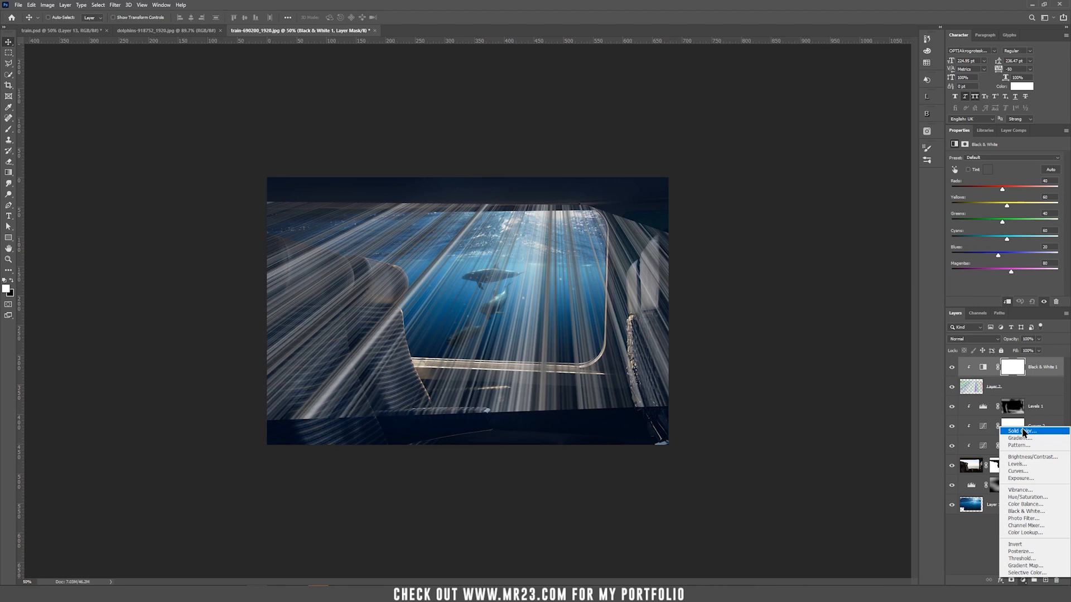
left_click(1024, 431)
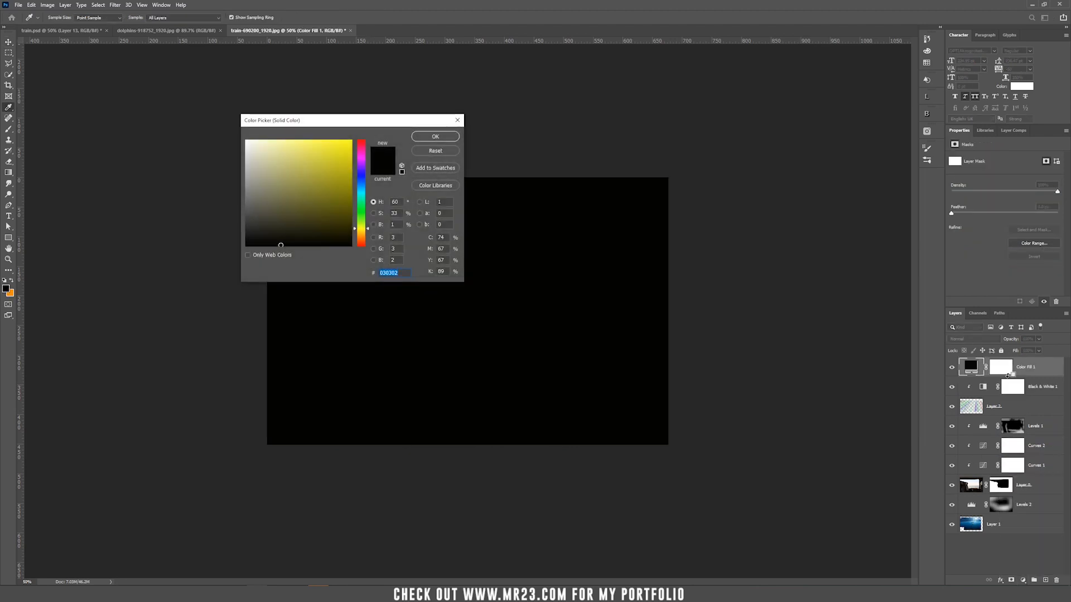
left_click(362, 183)
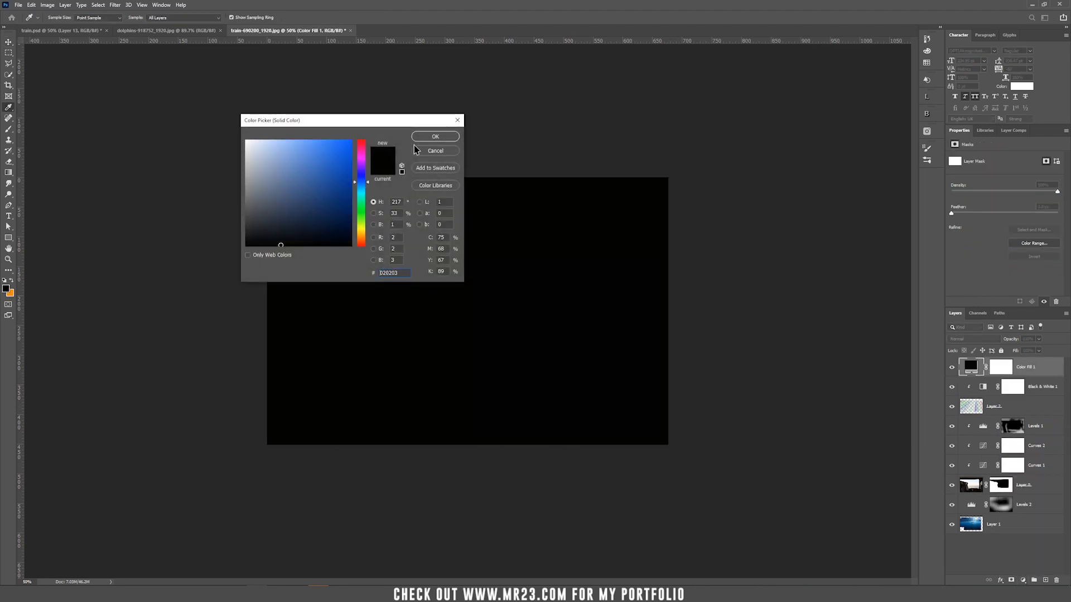
left_click(435, 137)
left_click(979, 377, "alt")
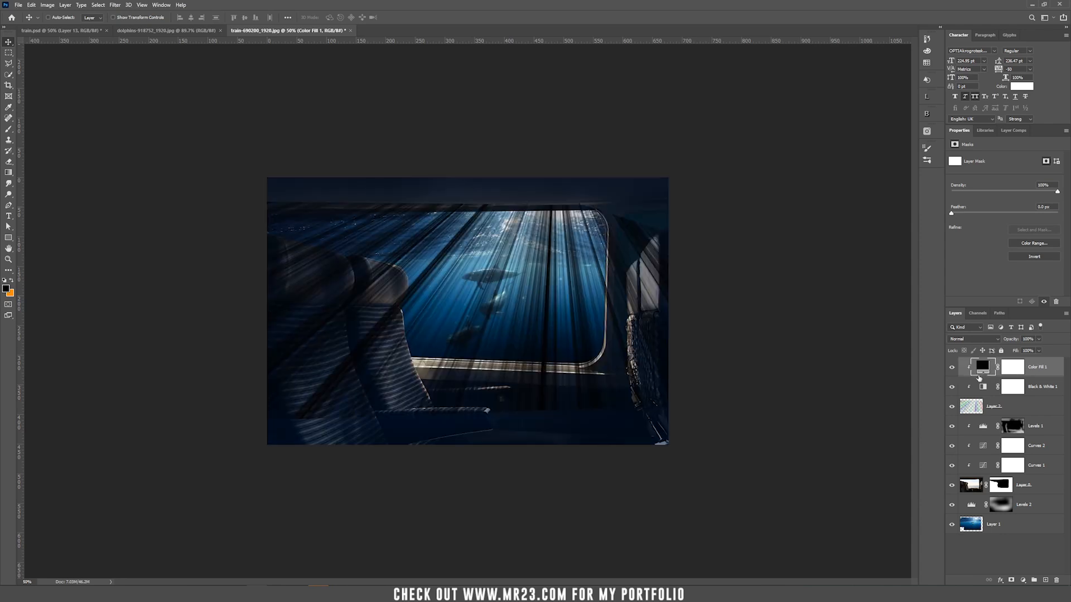
Step: Recolor the clipped color fill with a medium light blue sampled from the water in the image
double_click(981, 367)
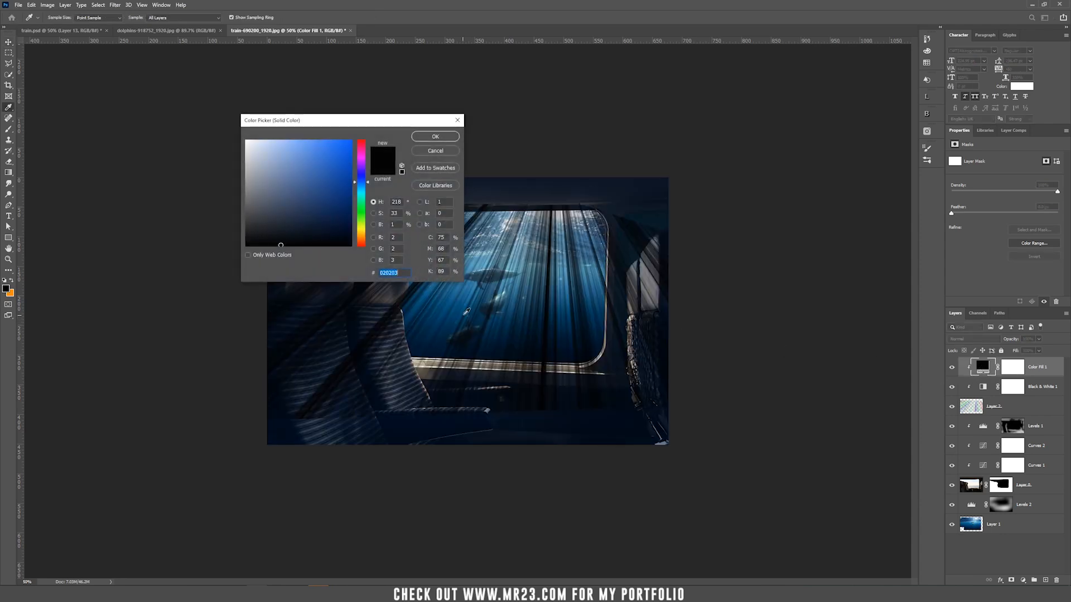
left_click(345, 177)
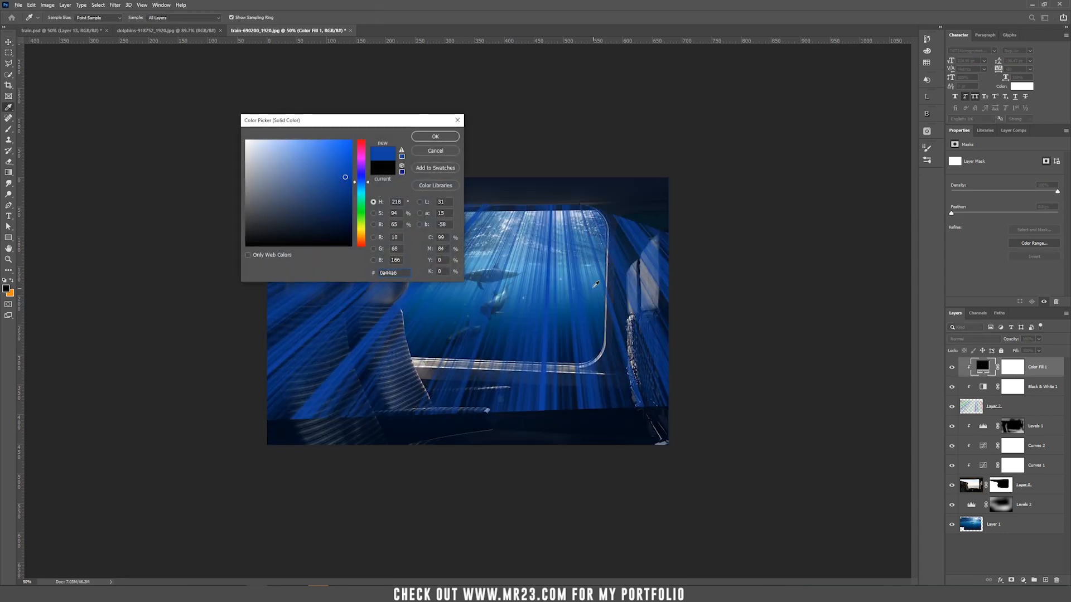
left_click(532, 265)
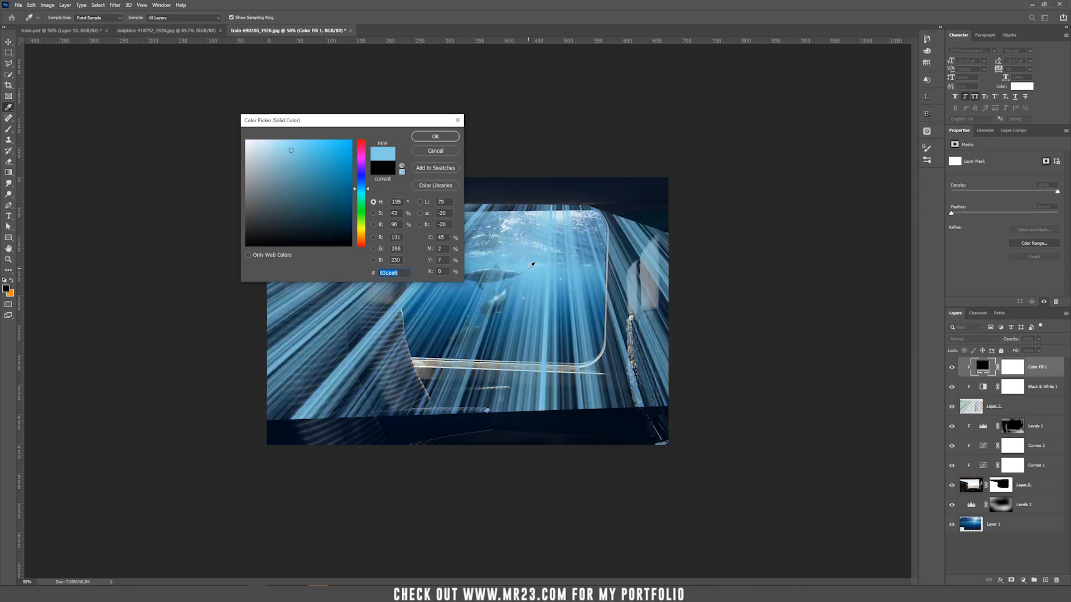
left_click(587, 277)
left_click(435, 137)
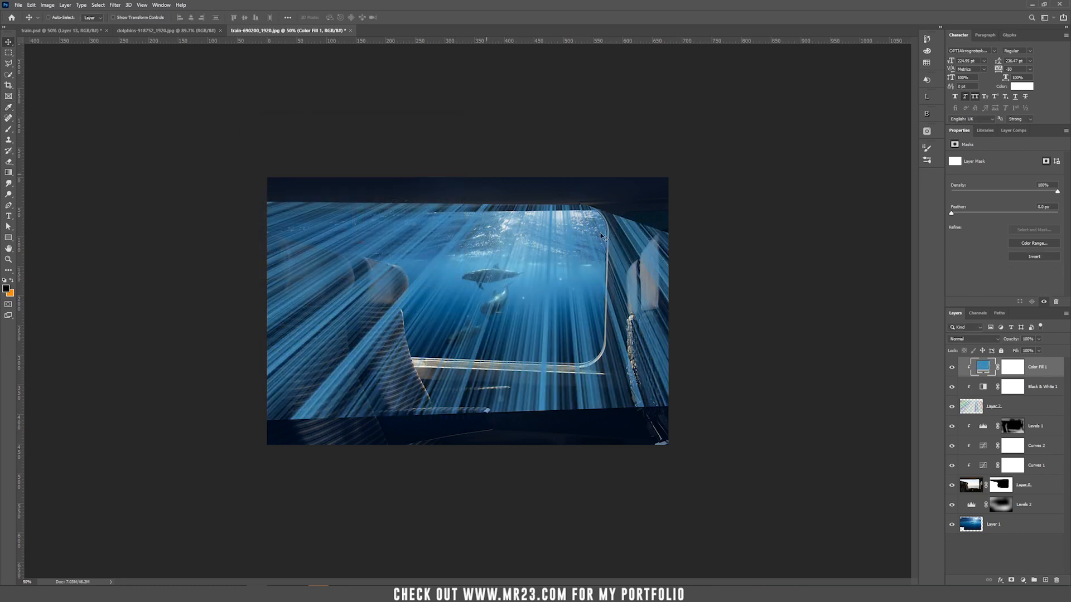
Step: Convert the noise gradient layer to a smart object and soften it with a 20.8-pixel Gaussian Blur
left_click(1033, 410)
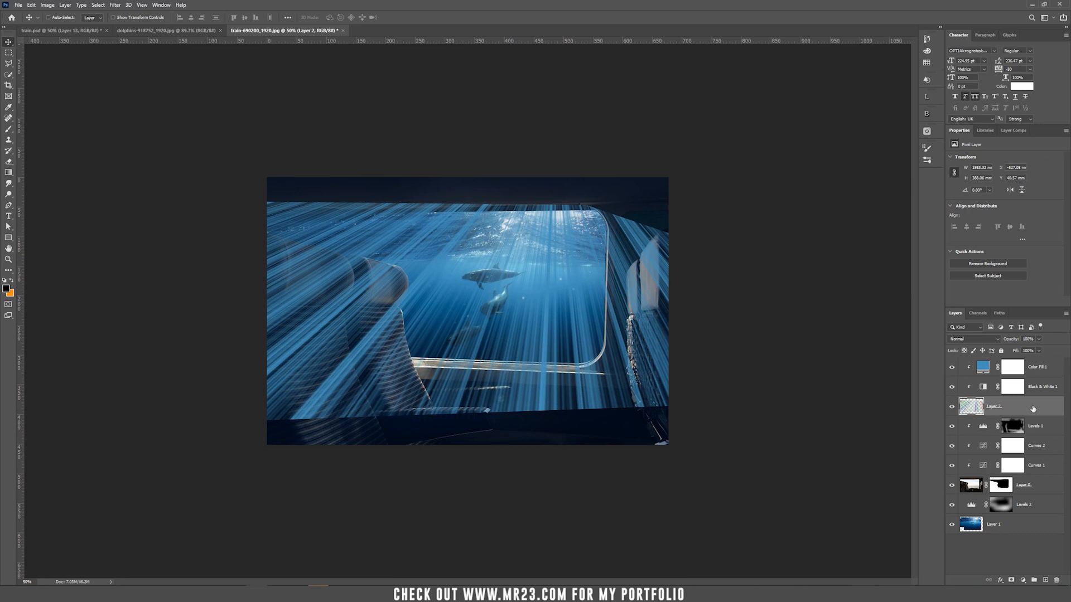
right_click(1033, 409)
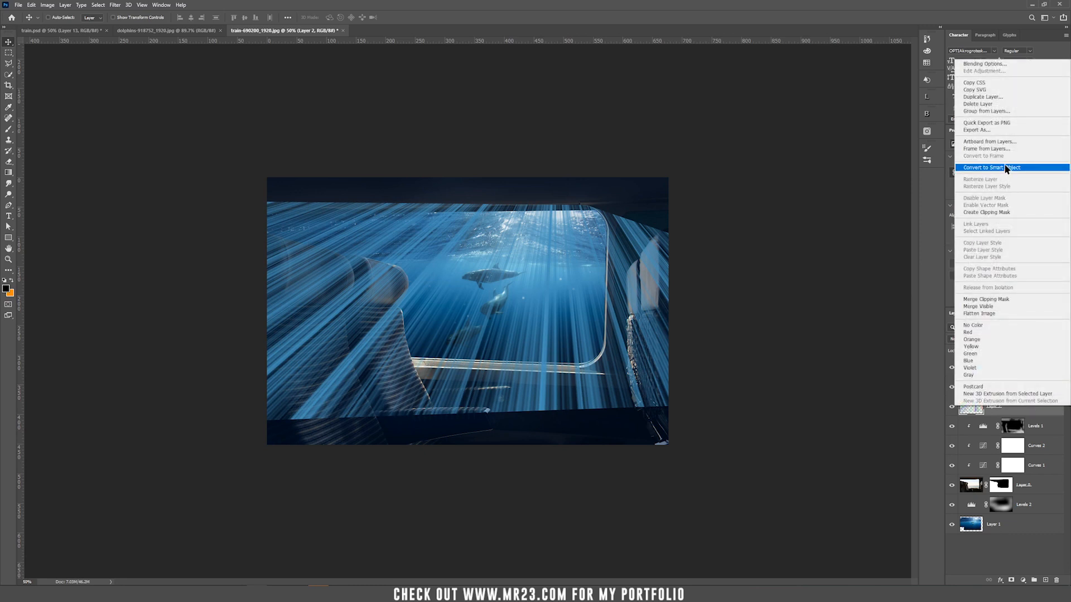
left_click(1007, 172)
left_click(115, 5)
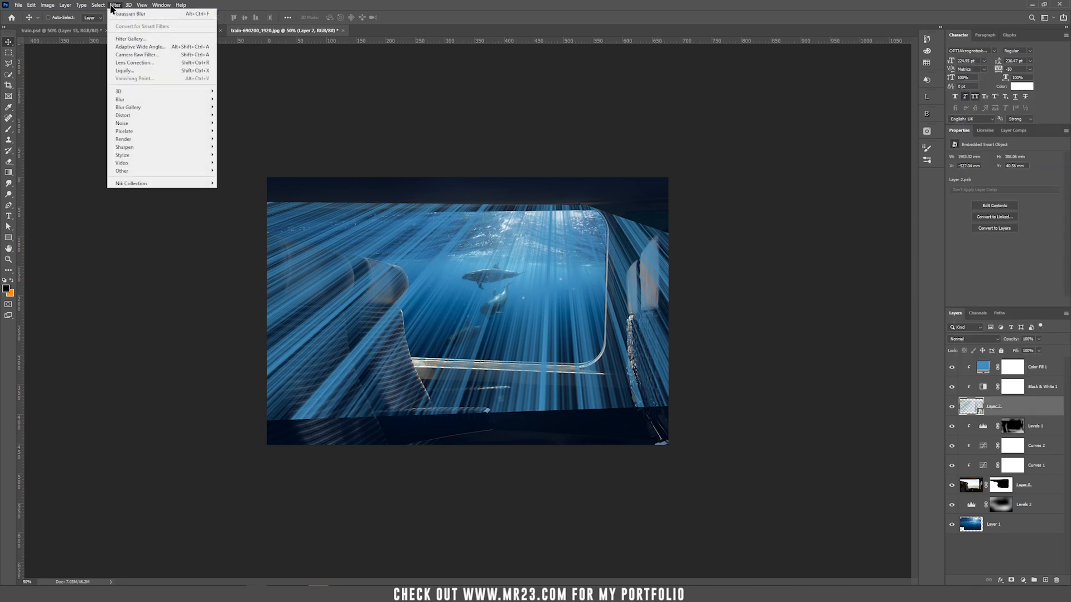
mouse_move(144, 100)
left_click(248, 132)
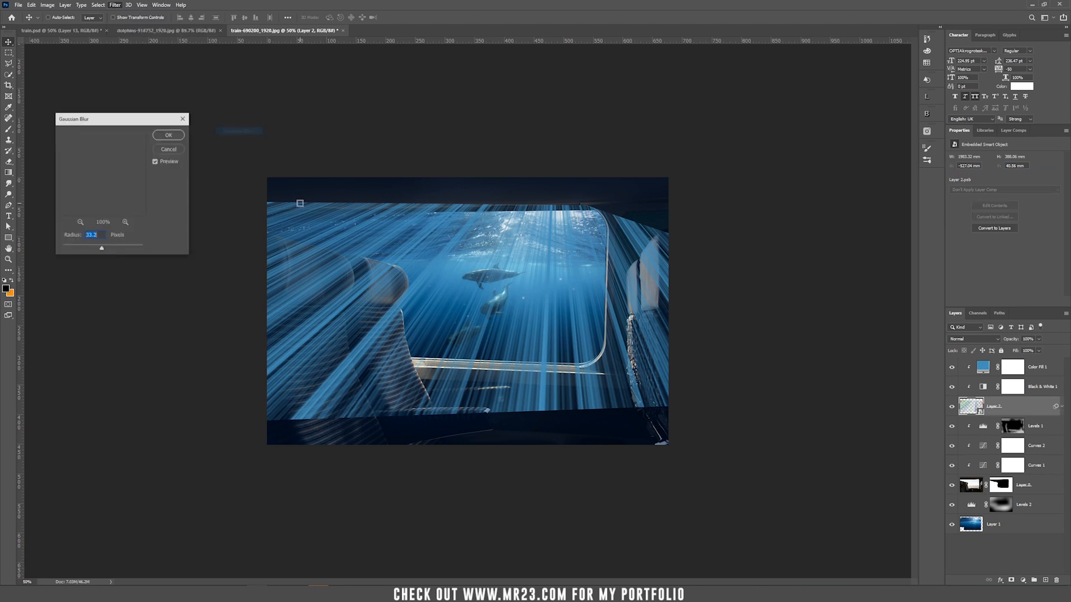
left_click_drag(101, 249, 94, 250)
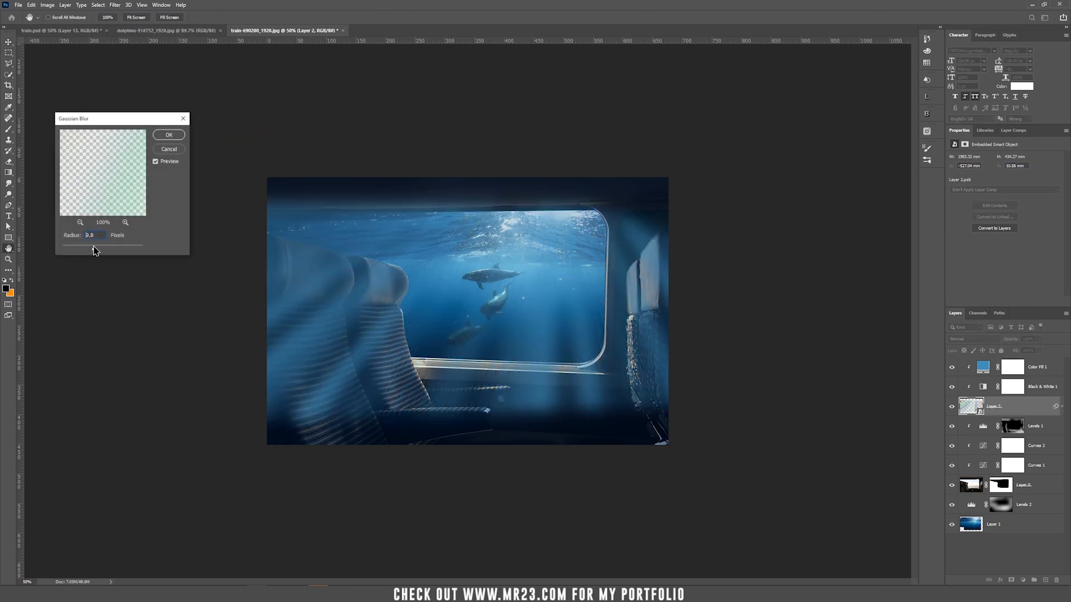
left_click_drag(93, 251, 98, 252)
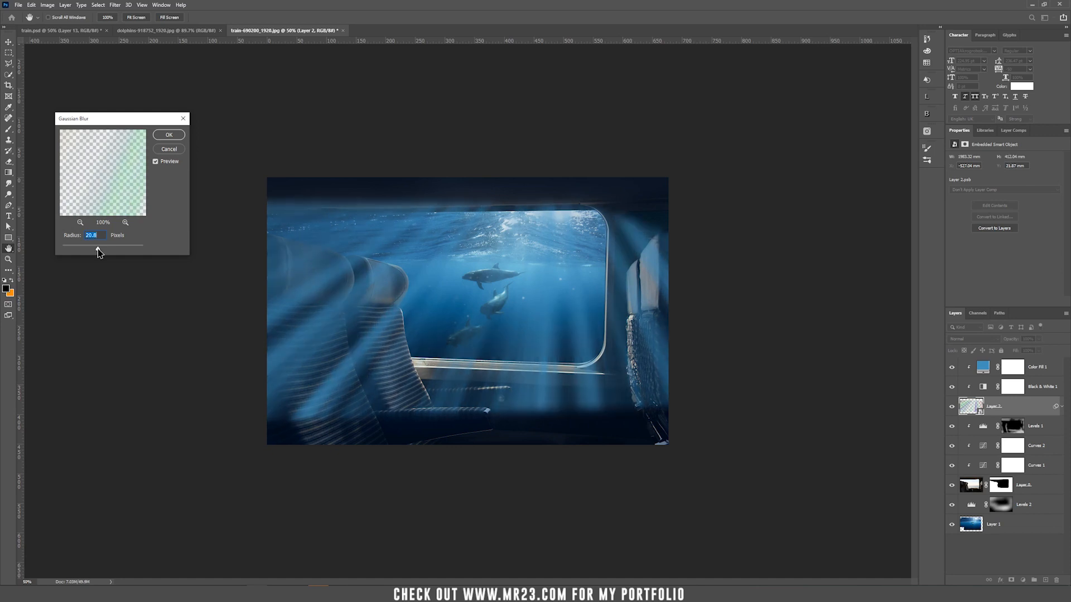
left_click(169, 136)
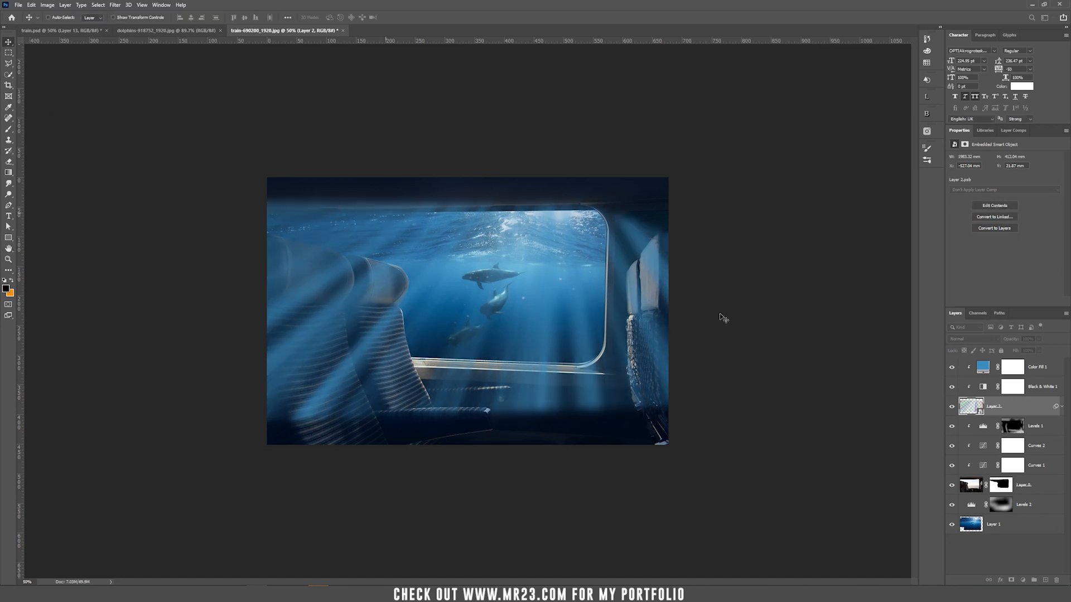
Step: Add a black mask to the light rays layer and softly brush the rays back over the window and interior
left_click(1012, 582, "alt")
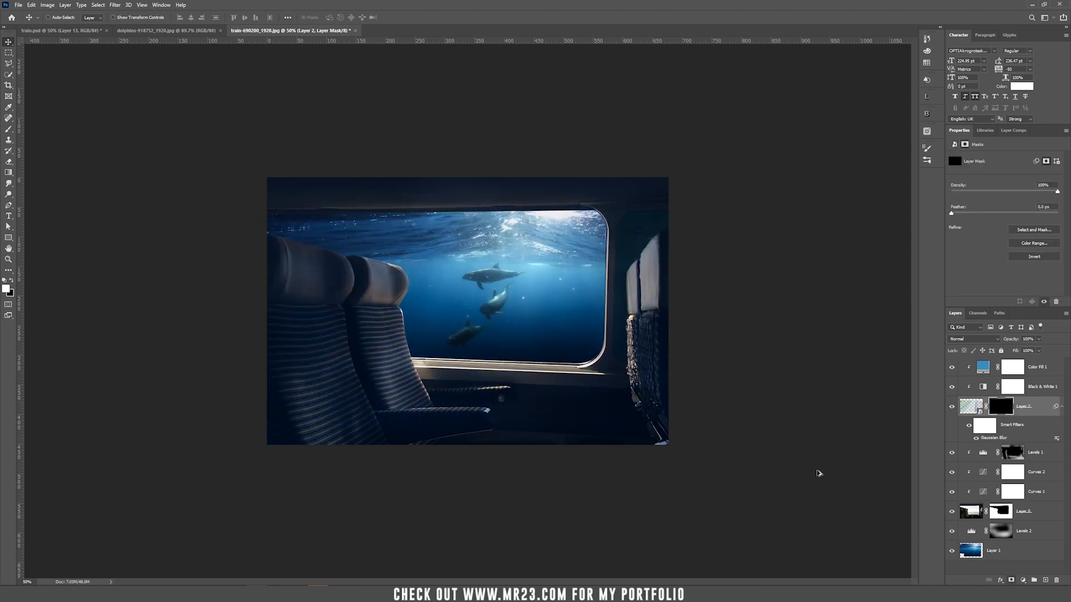
key("b")
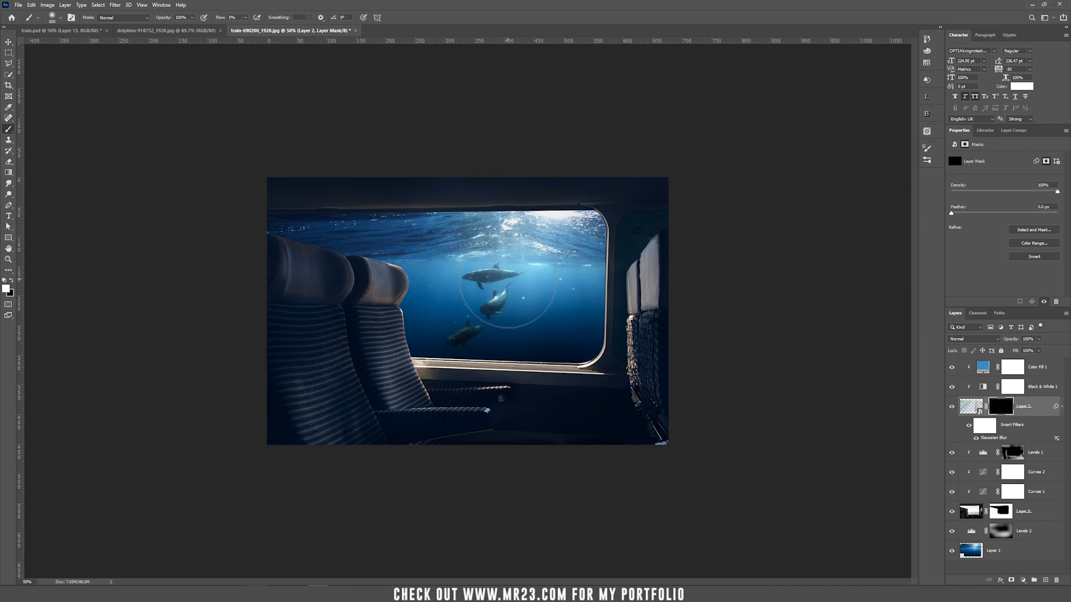
key("ctrl+plus")
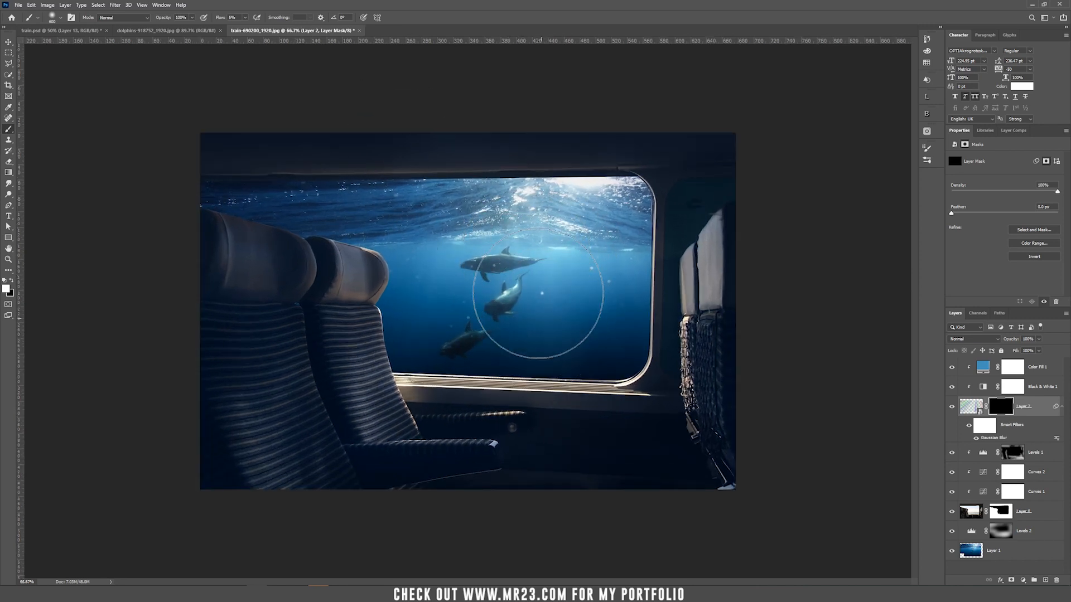
mouse_move(618, 321)
left_mouse_down()
mouse_move(603, 353)
mouse_move(585, 299)
mouse_move(390, 358)
mouse_move(557, 279)
mouse_move(509, 311)
mouse_move(495, 214)
left_mouse_up()
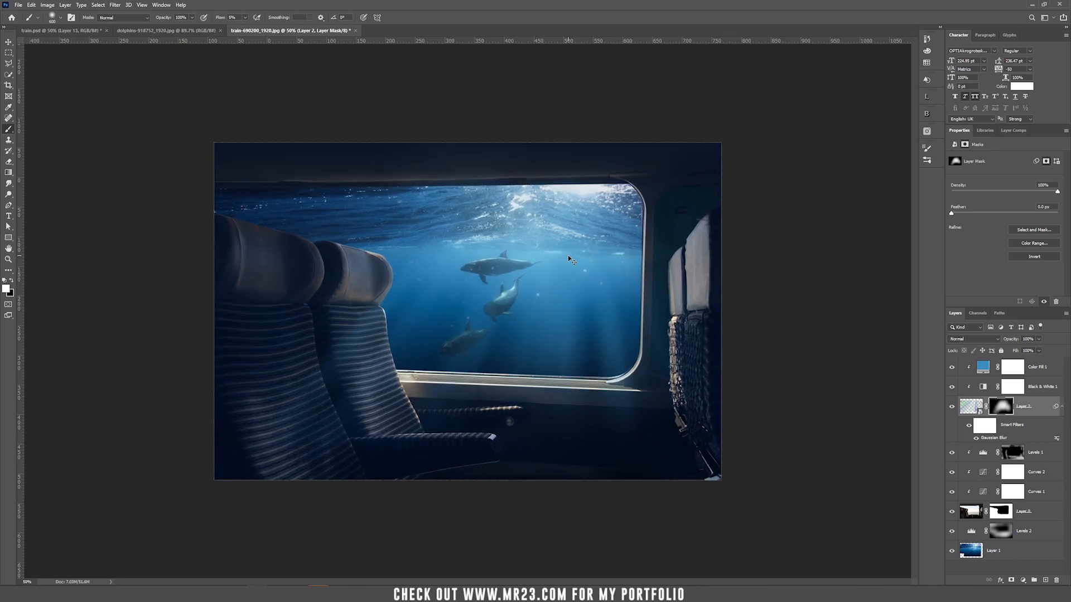
key("ctrl+plus")
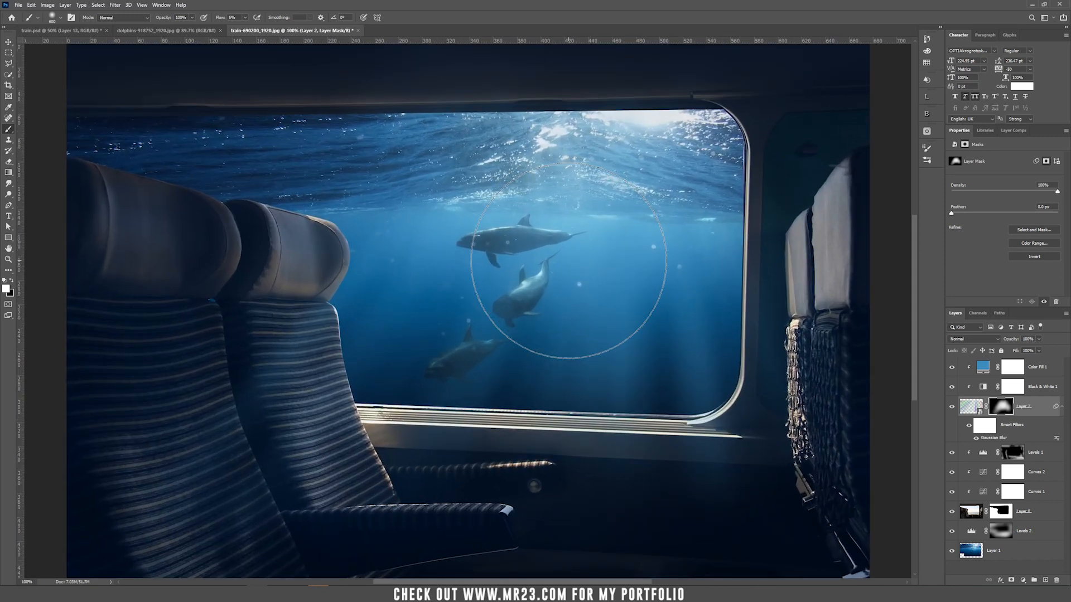
key("v")
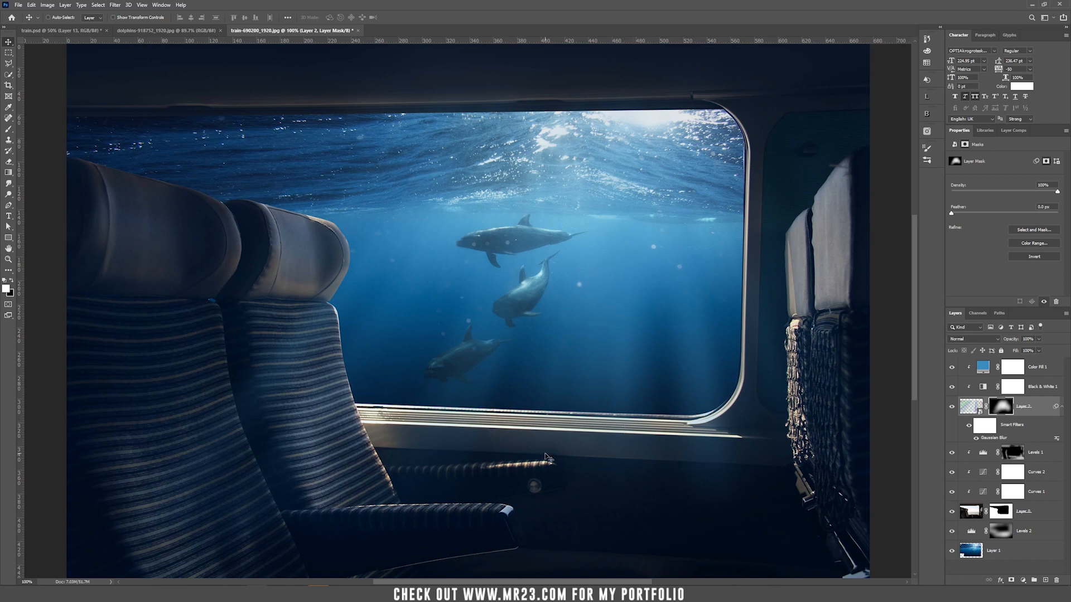
Step: Add a colorized Hue/Saturation layer above Levels 1 with hue 202, saturation 72 and lightness +22, clipped to the train layer
left_click(1035, 452)
left_click(1023, 581)
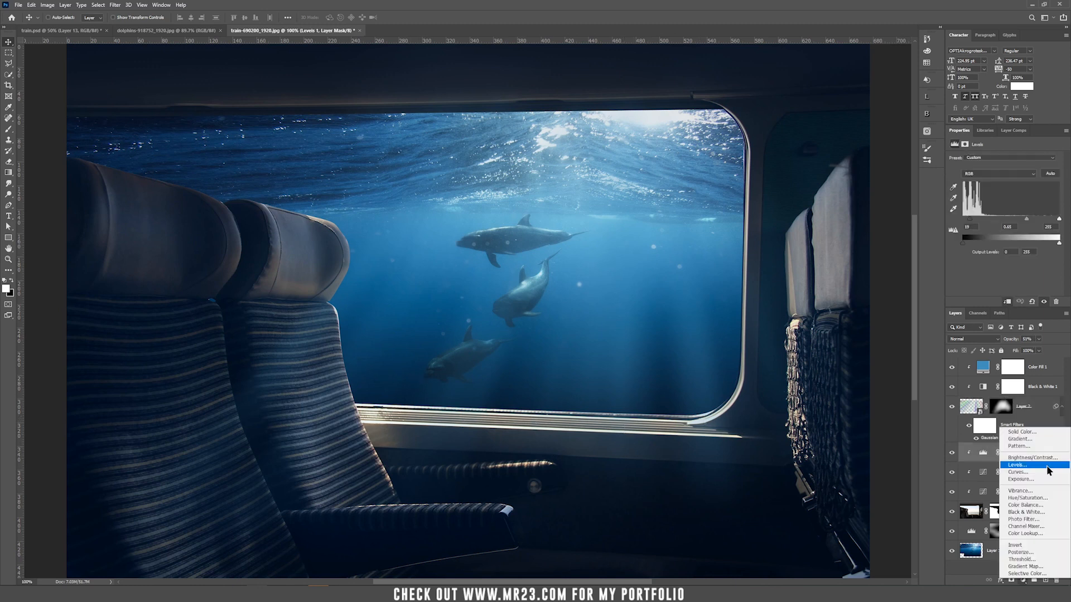
left_click(1045, 500)
left_click(993, 235)
left_click_drag(977, 206, 1015, 207)
left_click_drag(953, 190, 1011, 195)
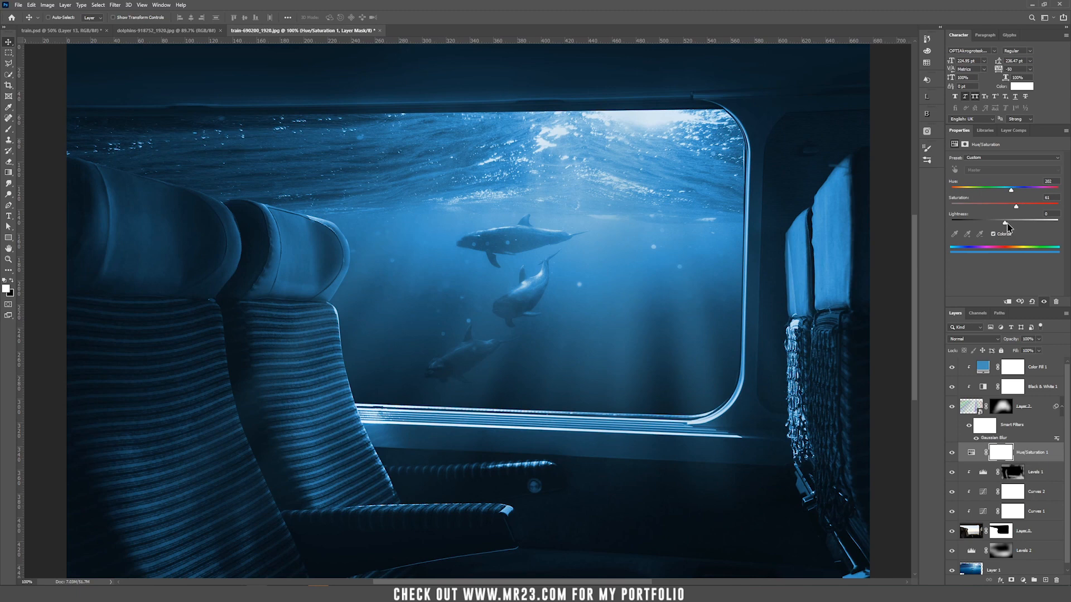
left_click_drag(1007, 223, 1028, 207)
mouse_move(1021, 223)
left_mouse_down()
mouse_move(1007, 220)
mouse_move(1016, 221)
left_mouse_up()
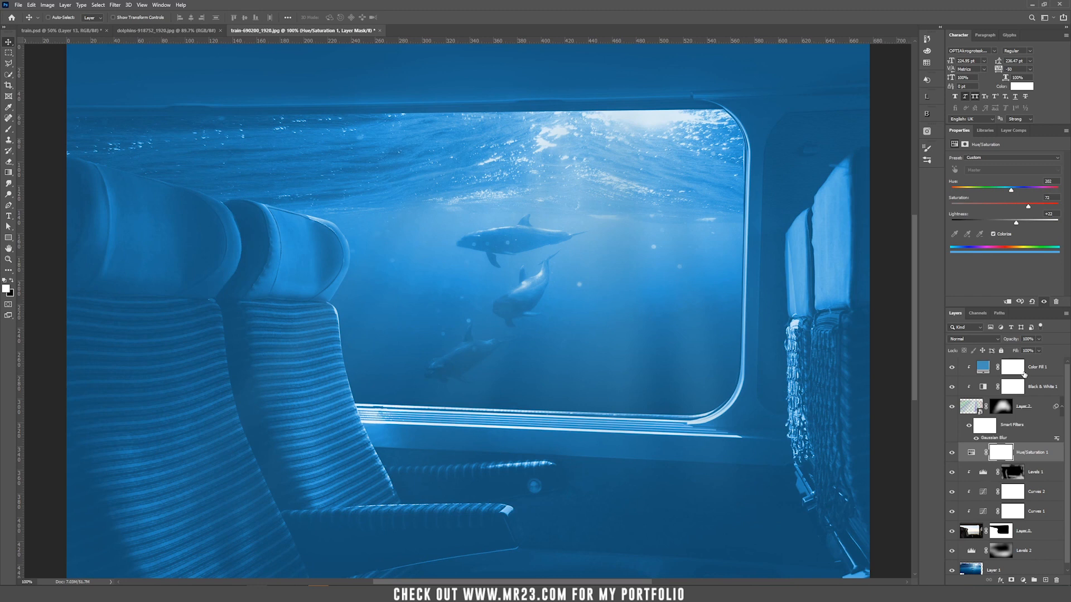
left_click(1006, 453)
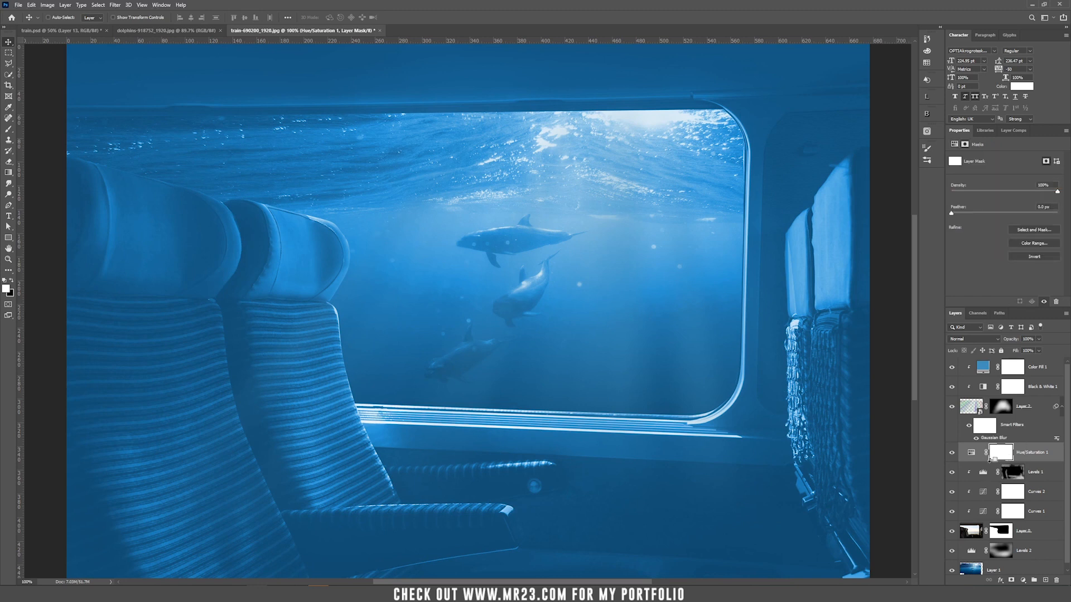
left_click(992, 460, "alt")
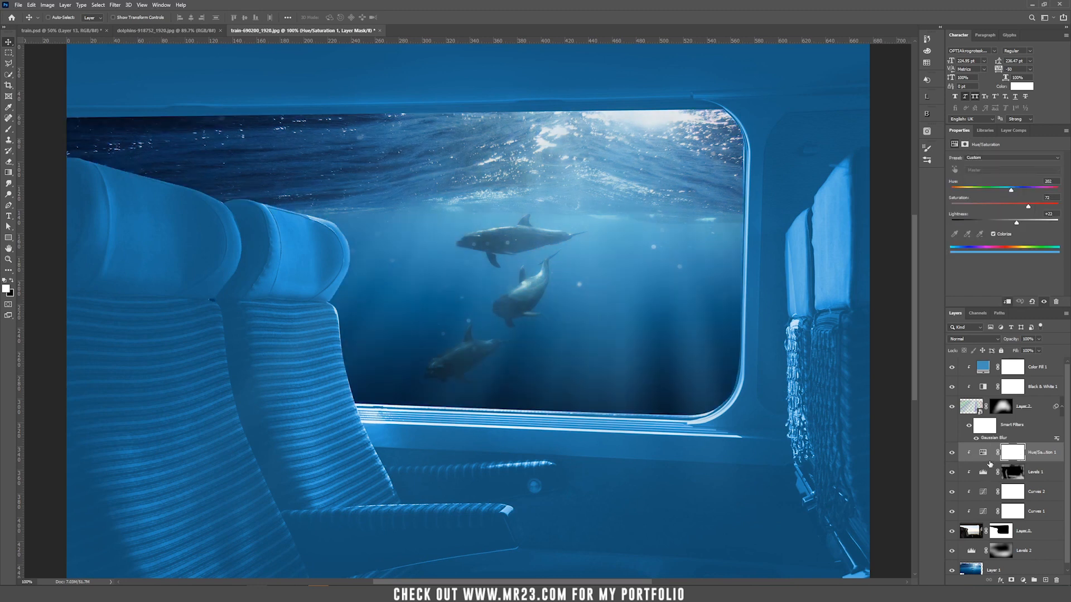
Step: Invert the Hue/Saturation layer's mask to hide the blue colorization
left_click(1005, 453)
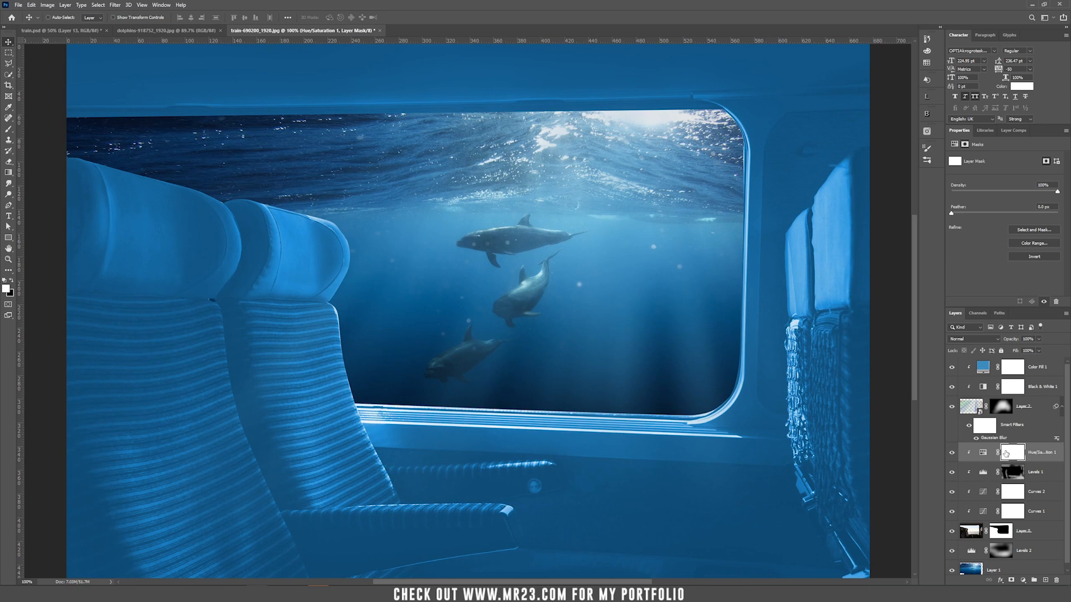
key("ctrl")
key("ctrl+i")
Step: Paint a thin blue rim light along the upper and window-side edges of the nearest headrest on the Hue/Saturation mask
key("b")
key("bracketleft")
key("bracketleft")
key("bracketleft")
key("bracketleft")
key("bracketleft")
key("bracketleft")
key("bracketleft")
key("bracketleft")
key("bracketleft")
key("bracketleft")
key("bracketleft")
key("bracketleft")
left_click_drag(245, 18, 249, 31)
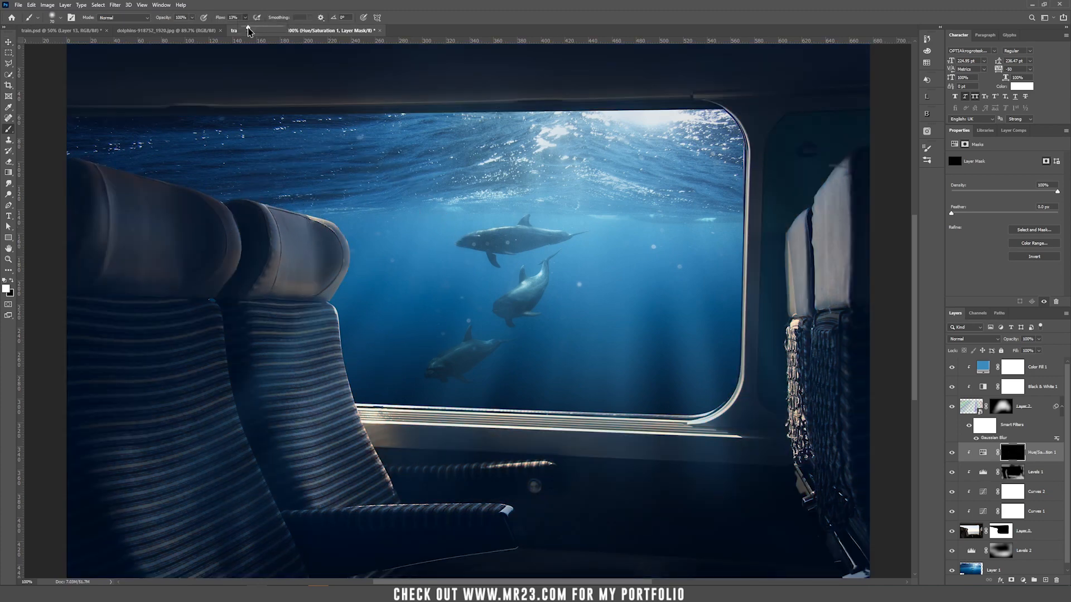
key("bracketleft")
key("bracketleft")
key("bracketleft")
key("bracketleft")
key("bracketleft")
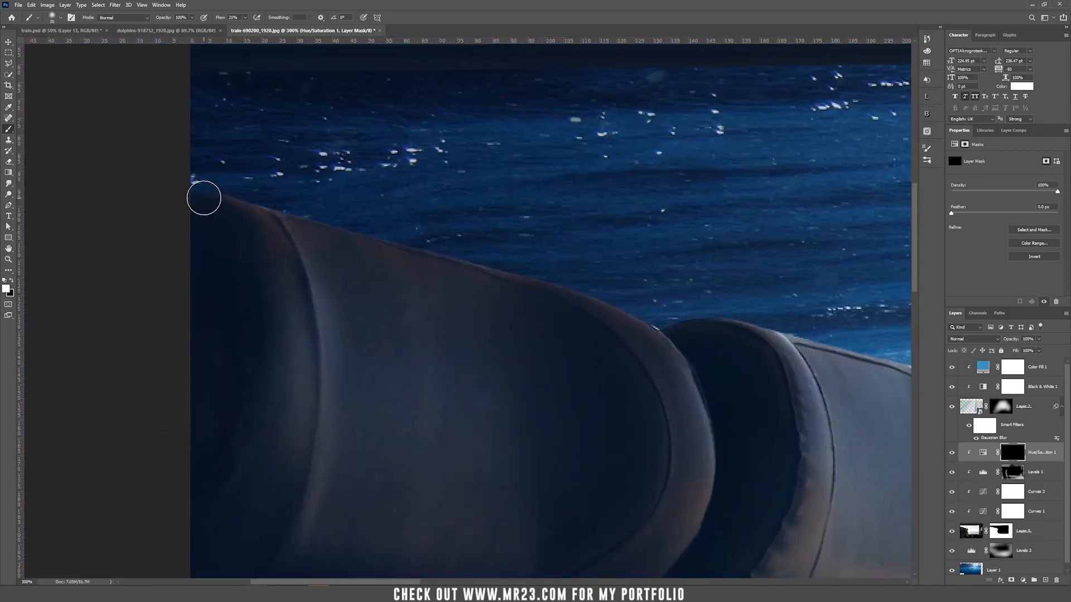
scroll(204, 195, "up", 2)
key("bracketleft")
key("bracketleft")
key("bracketleft")
mouse_move(235, 199)
left_mouse_down()
mouse_move(623, 309)
mouse_move(525, 278)
mouse_move(660, 327)
mouse_move(712, 433)
left_mouse_up()
mouse_move(714, 474)
left_mouse_down()
mouse_move(676, 287)
mouse_move(668, 322)
left_mouse_up()
key("ctrl+z")
key("bracketleft")
key("bracketleft")
key("bracketleft")
mouse_move(678, 284)
left_mouse_down()
mouse_move(641, 362)
mouse_move(588, 421)
left_mouse_up()
mouse_move(659, 162)
left_mouse_down()
mouse_move(591, 278)
mouse_move(592, 309)
left_mouse_up()
Step: Paint the blue rim light along the upper and curved window-side edges of the second headrest
key("x")
key("x")
left_click_drag(557, 256, 672, 260)
mouse_move(675, 263)
left_mouse_down()
mouse_move(448, 226)
mouse_move(580, 262)
left_mouse_up()
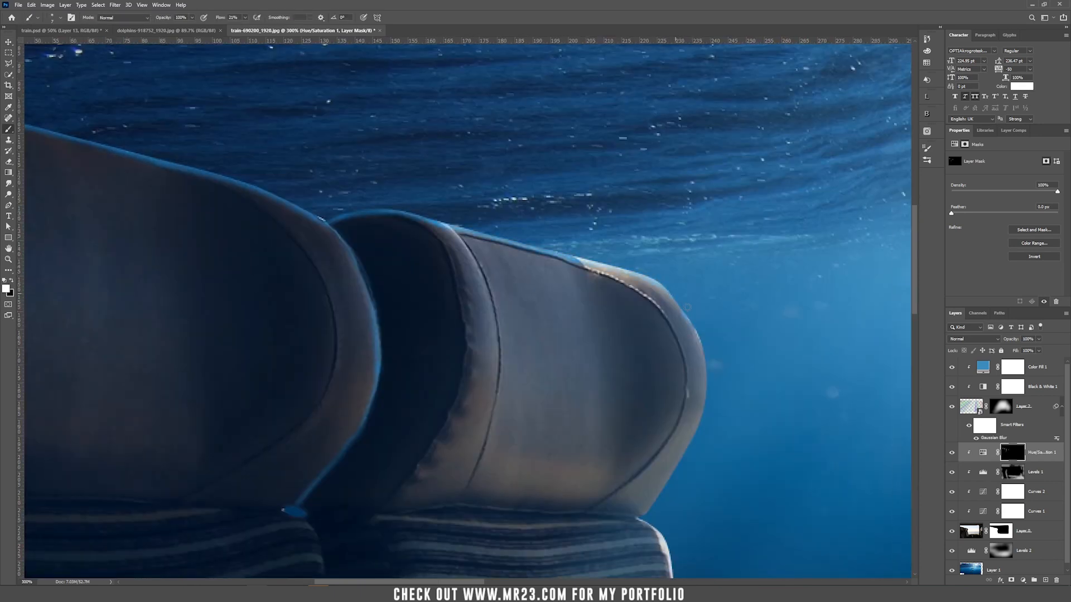
mouse_move(677, 302)
left_mouse_down()
mouse_move(691, 317)
mouse_move(700, 433)
mouse_move(689, 445)
left_mouse_up()
key("bracketright")
key("bracketright")
mouse_move(651, 303)
left_mouse_down()
mouse_move(685, 418)
mouse_move(591, 511)
mouse_move(642, 473)
mouse_move(594, 507)
left_mouse_up()
key("ctrl+minus")
key("ctrl+minus")
key("ctrl+minus")
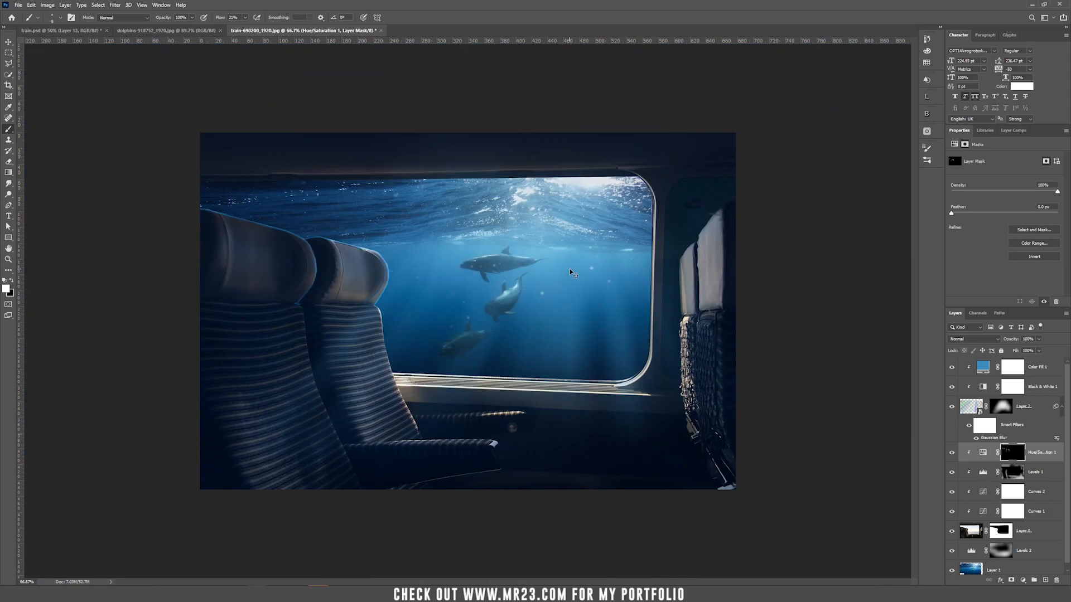
Step: Paint the blue rim light down the window-side edge of the second seat's striped backrest
key("ctrl+plus")
key("ctrl+plus")
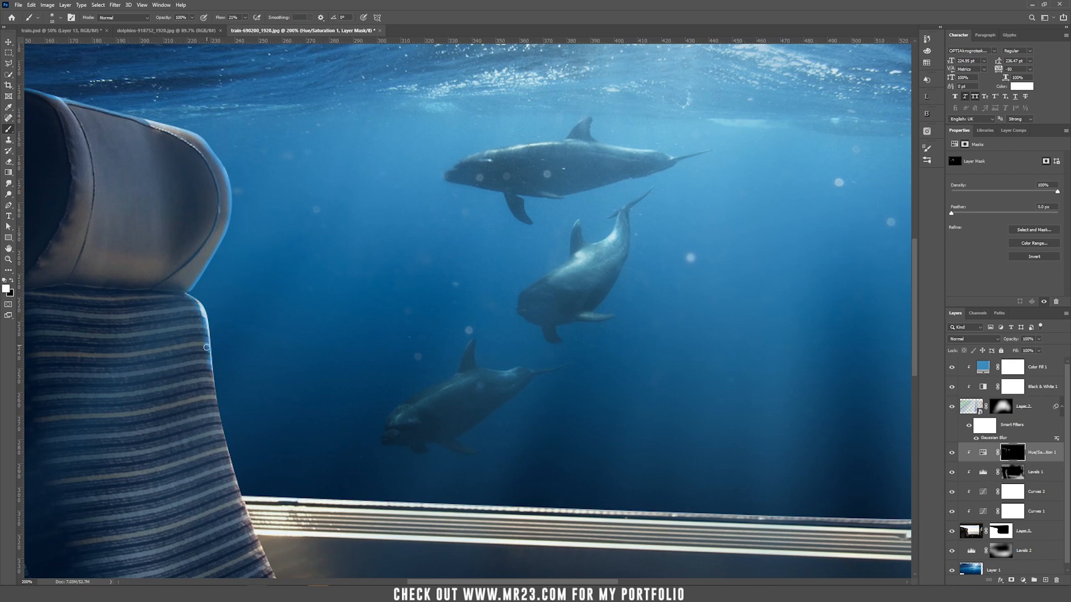
scroll(205, 334, "up", 1)
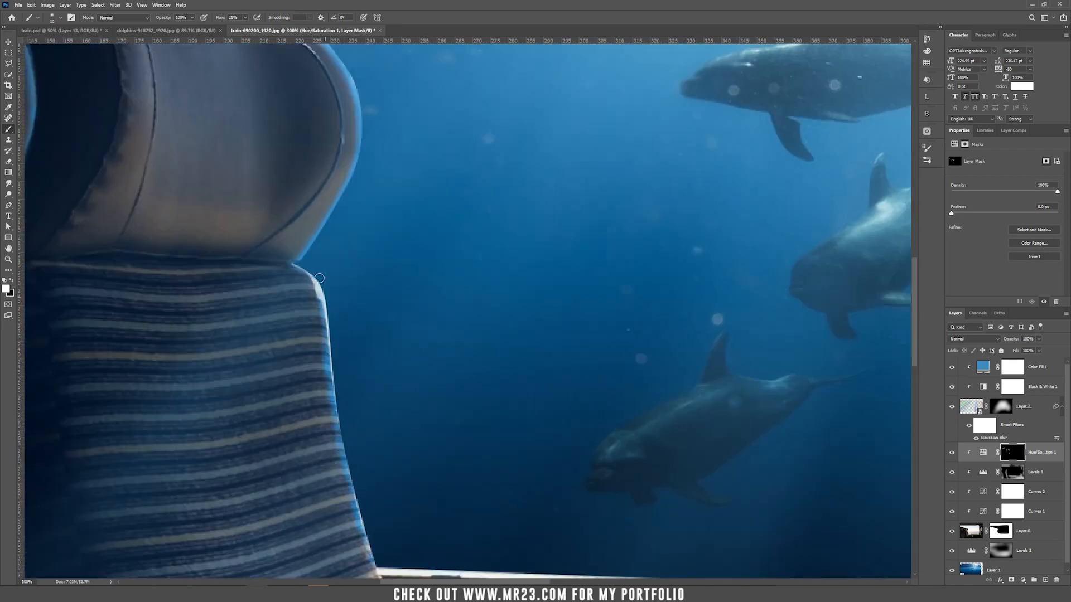
left_click_drag(326, 302, 253, 45)
mouse_move(298, 312)
left_mouse_down()
mouse_move(413, 567)
mouse_move(360, 386)
left_mouse_up()
left_click_drag(360, 386, 381, 420)
Step: Tint the top highlight of the far armrest blue with a larger brush, adjusting the flow between strokes
key("x")
key("bracketright")
key("bracketright")
key("bracketright")
key("x")
mouse_move(650, 323)
left_mouse_down()
mouse_move(755, 313)
mouse_move(673, 326)
left_mouse_up()
left_click_drag(244, 17, 241, 29)
left_click_drag(363, 329, 655, 319)
Step: Tint the front armrest's top edge and tip blue with a smaller brush, and touch up the round knob
key("bracketleft")
key("bracketleft")
key("bracketleft")
key("bracketleft")
key("bracketleft")
key("bracketleft")
key("bracketleft")
key("bracketleft")
key("bracketleft")
mouse_move(250, 447)
left_mouse_down()
mouse_move(198, 450)
mouse_move(446, 436)
left_mouse_up()
left_click_drag(692, 459, 717, 445)
left_click_drag(780, 372, 801, 368)
Step: Tint the thin lower and front edge lines of the front armrest blue with a finer brush and adjusted flow
left_click_drag(245, 17, 239, 30)
left_click_drag(727, 480, 548, 266)
key("bracketleft")
key("bracketleft")
left_click_drag(146, 420, 202, 423)
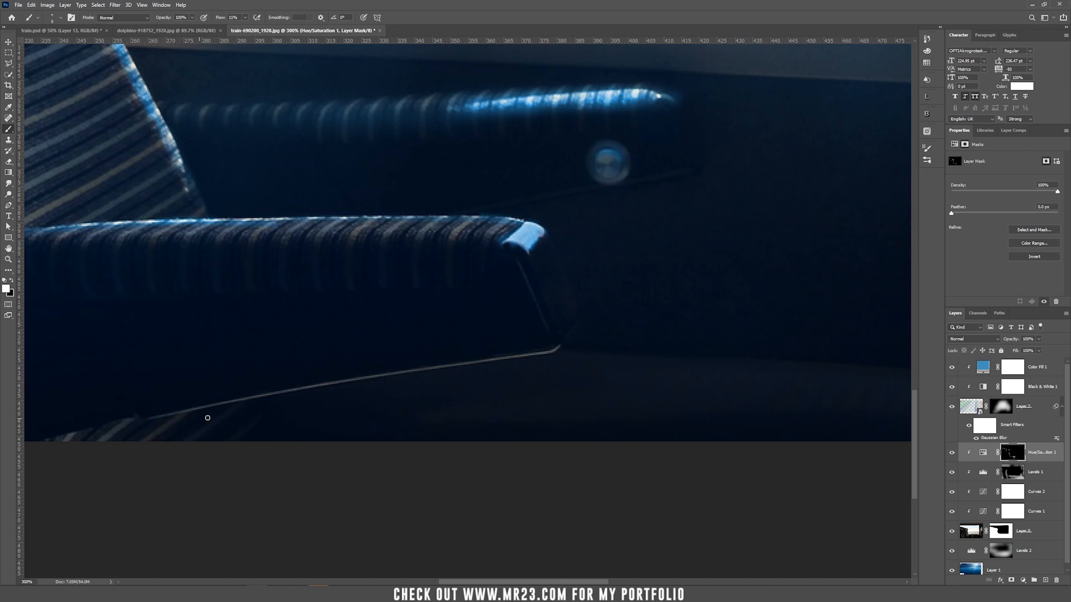
left_click_drag(519, 260, 550, 334)
left_click_drag(622, 316, 504, 393)
mouse_move(567, 501)
left_mouse_down()
mouse_move(558, 521)
mouse_move(597, 513)
left_mouse_up()
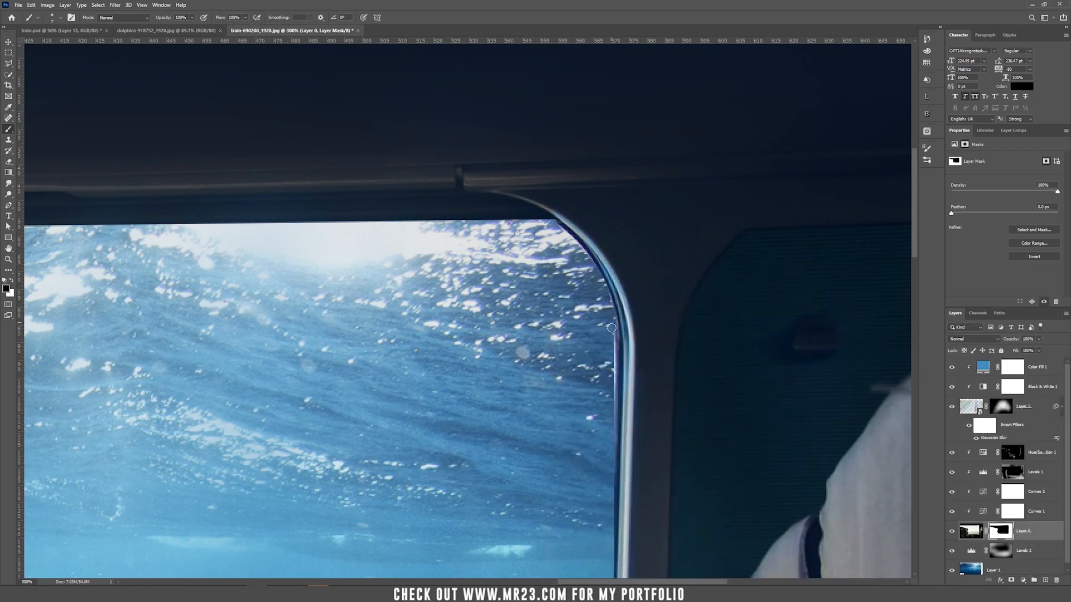
Step: Mask off the fringe along the window frame's inner edge, and paint the Hue/Saturation mask white over the sill and surrounding trim
left_click_drag(611, 328, 610, 516)
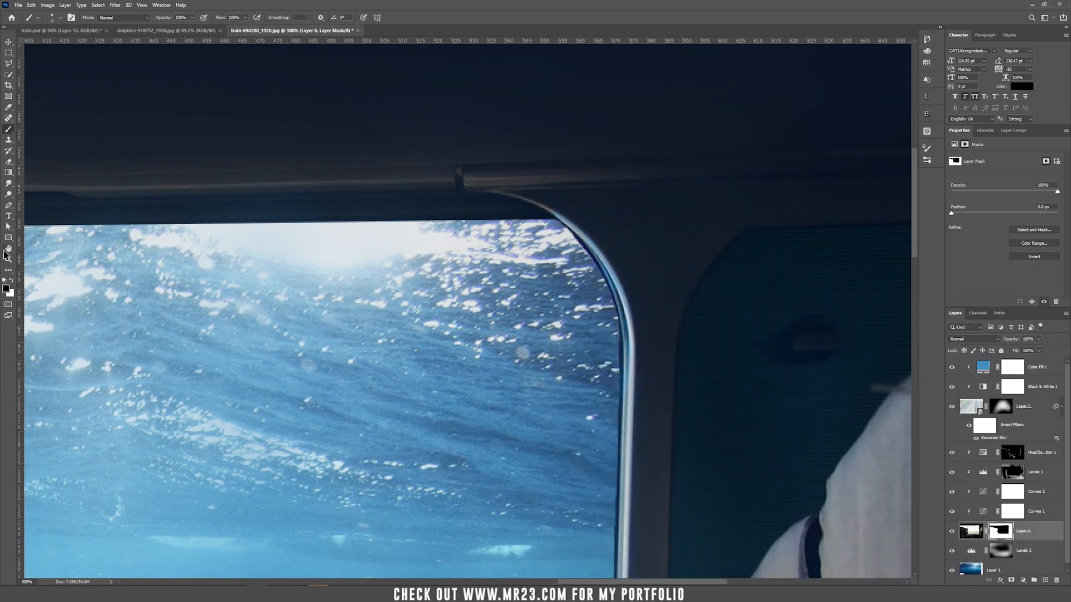
left_click(1018, 453)
left_click(12, 281)
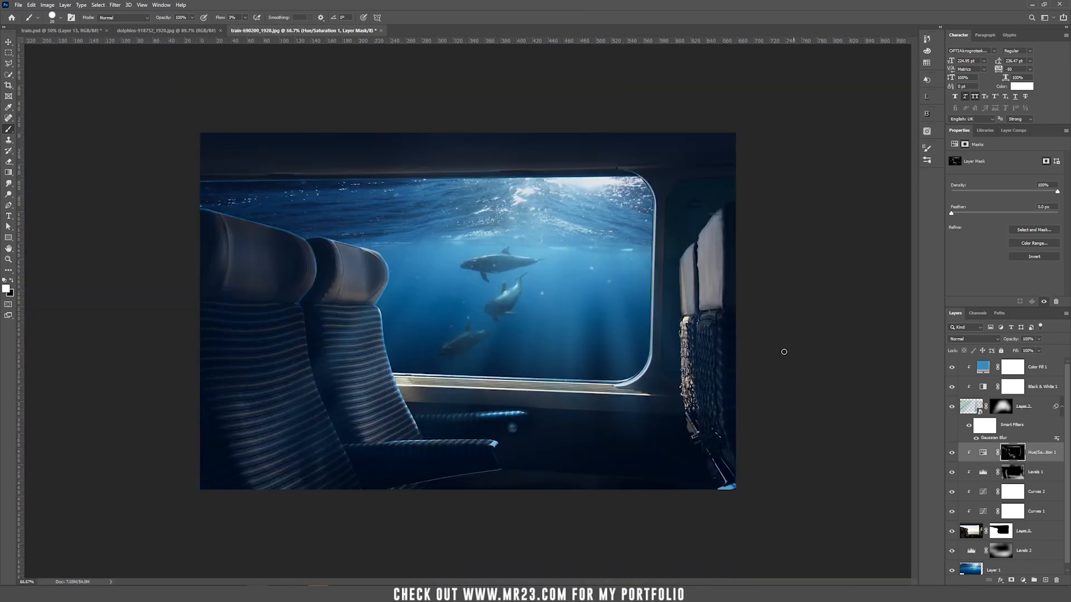
scroll(784, 352, "up", 2)
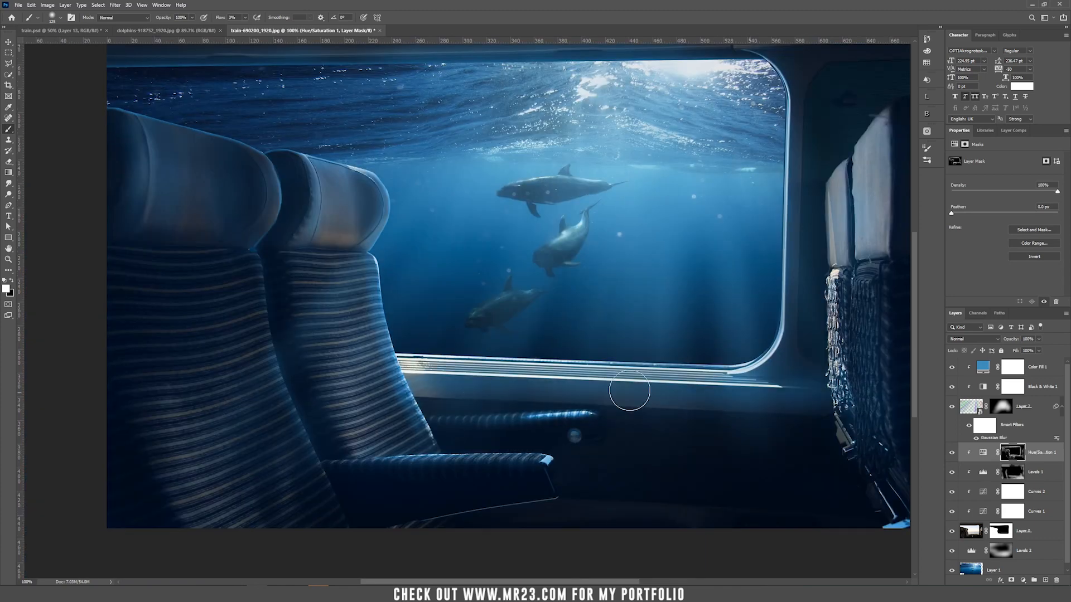
key("ctrl+0")
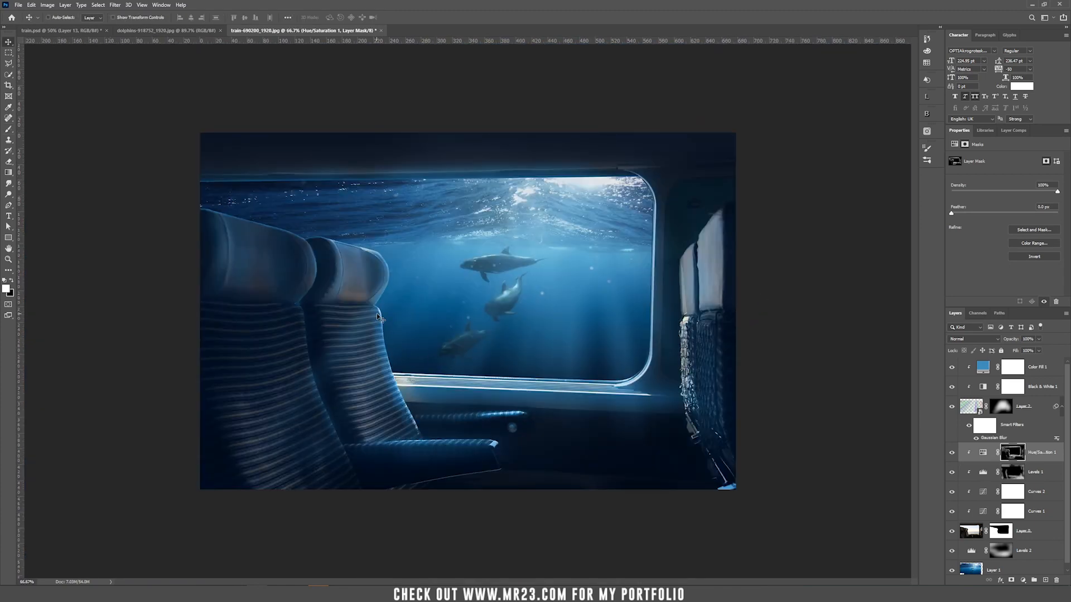
Step: Convert the masked train interior layer, Layer 0, to a smart object
left_click(1048, 537)
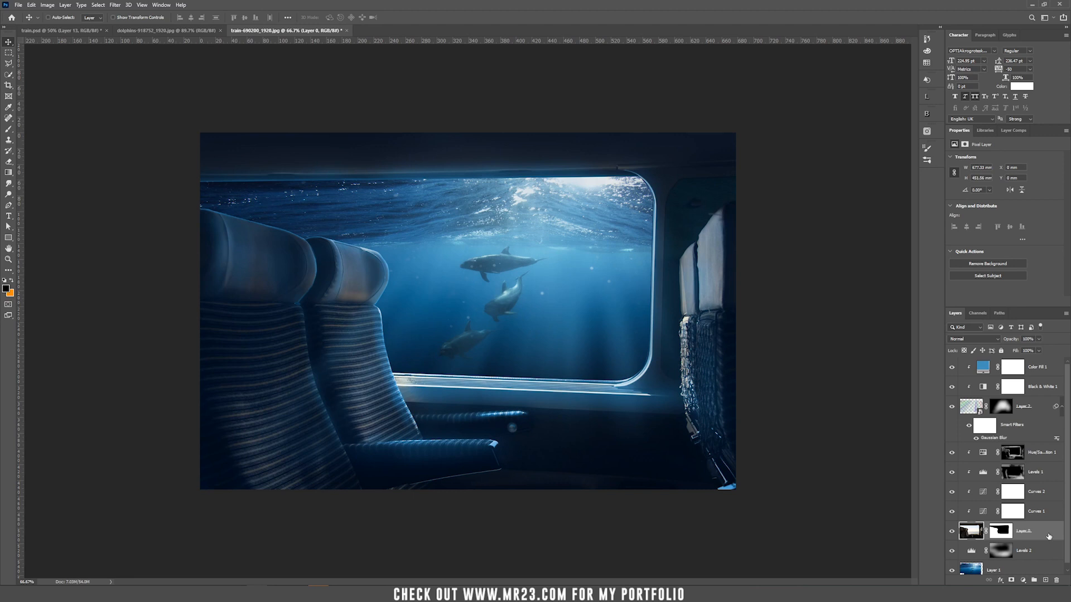
right_click(1048, 537)
left_click(1004, 297)
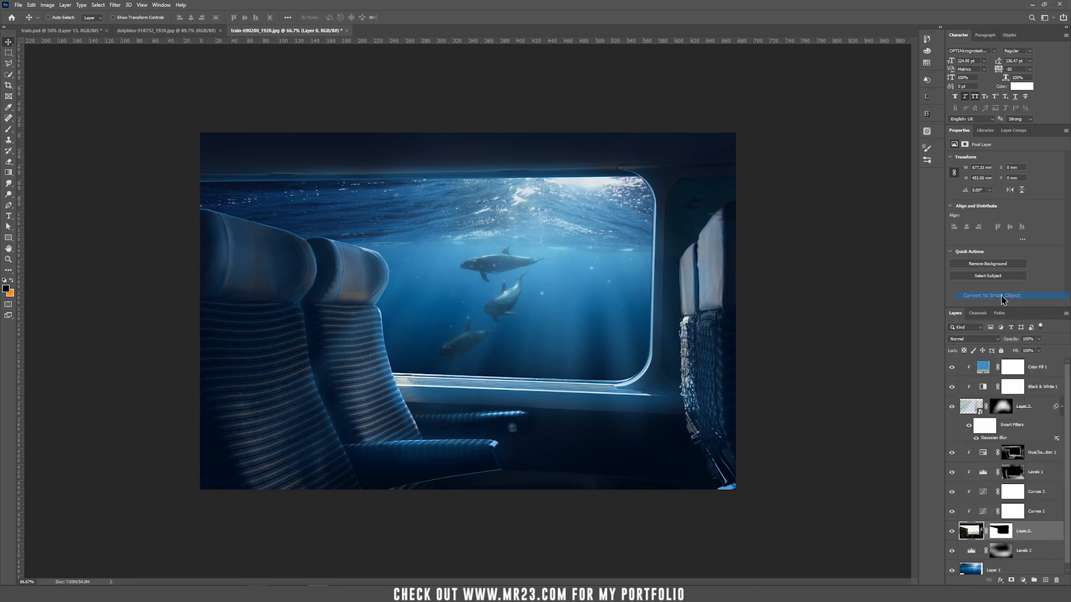
Step: Start a Field Blur on the train interior, reduce the centre pin's blur, and add a 4 px pin at the near seat's lower corner
left_click(115, 5)
mouse_move(155, 108)
left_click(231, 107)
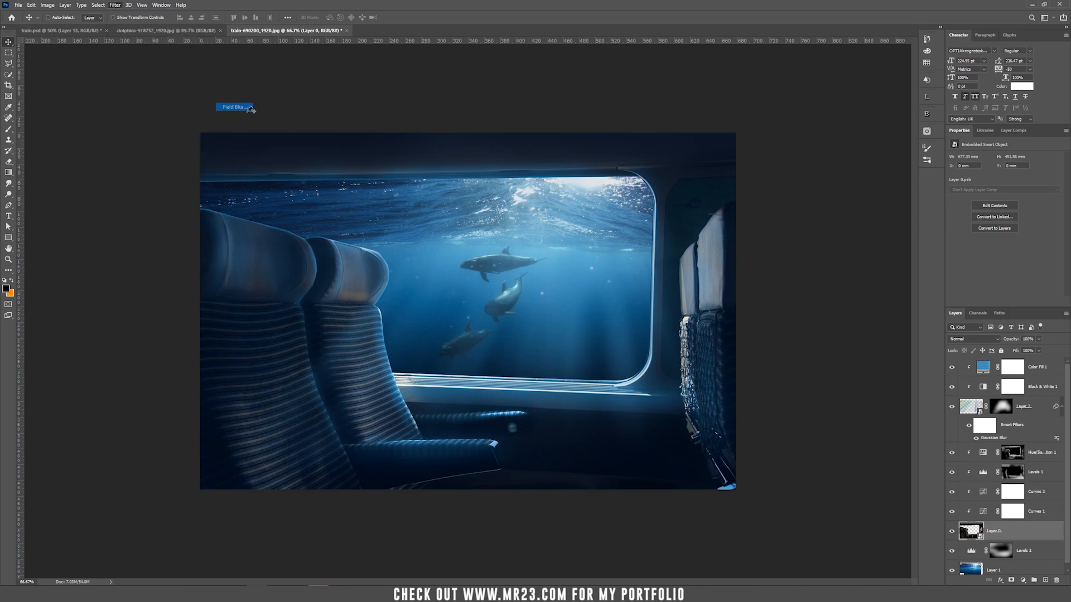
left_click_drag(501, 311, 491, 305)
left_click(233, 465)
left_click_drag(239, 468, 238, 460)
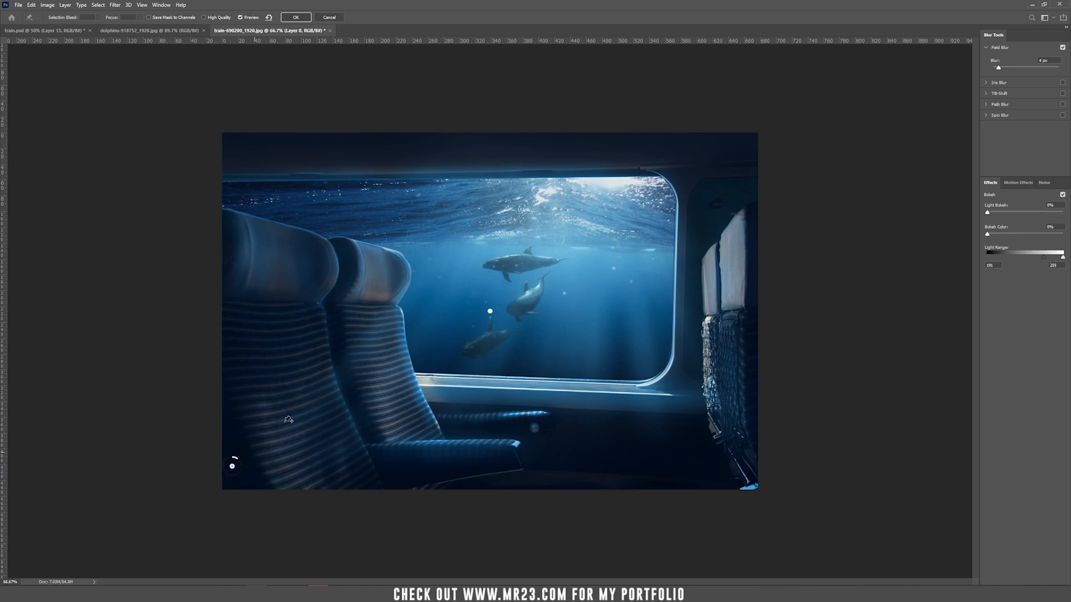
Step: Add a Field Blur pin at the image's lower corner beside the opposite seats, and 0 px pins around the second seat's headrest
left_click(749, 473)
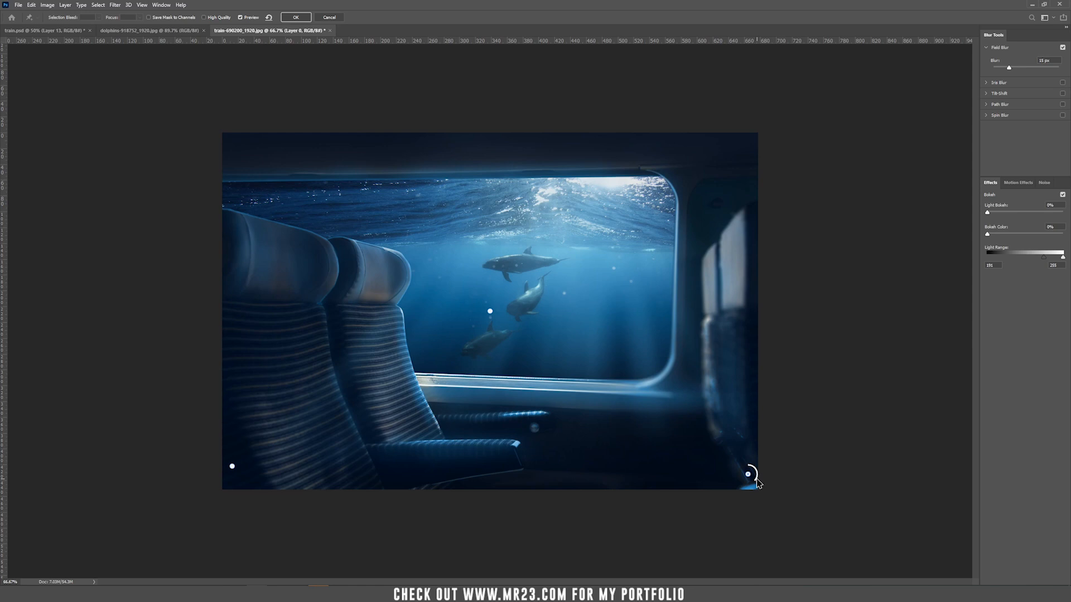
left_click(338, 249)
left_click_drag(339, 244, 342, 244)
left_click(408, 263)
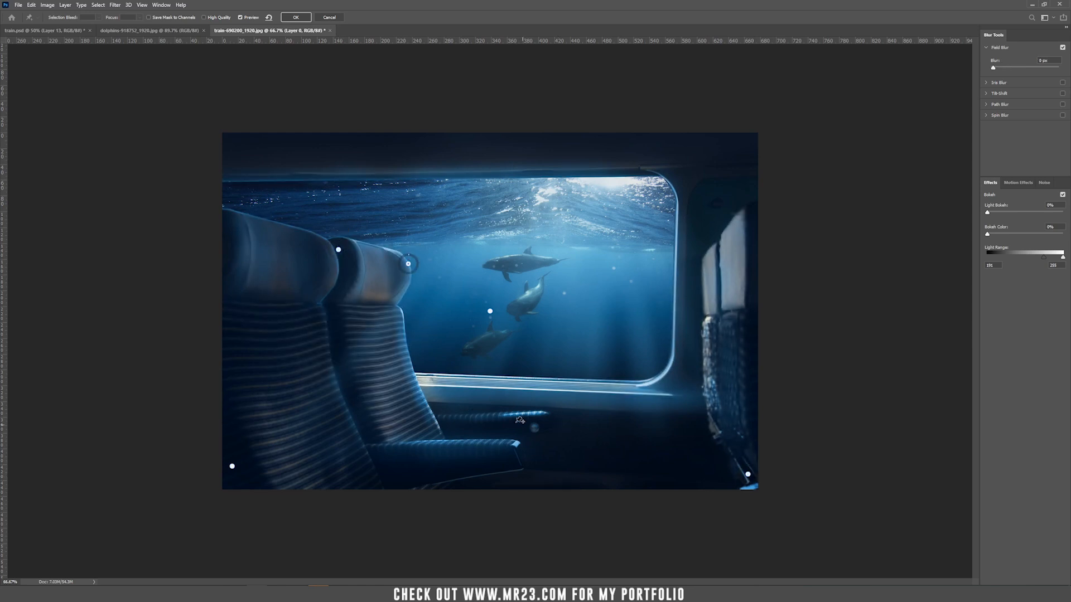
Step: Pin 0 px blur on the armrest, seats, window frame, floor edge, opposite seats and upper image corners, and apply the Field Blur
left_click(494, 442)
left_click(753, 207)
left_click(753, 136)
left_click(229, 135)
left_click(591, 168)
left_click(534, 378)
left_click(321, 303)
left_click(430, 485)
left_click(708, 355)
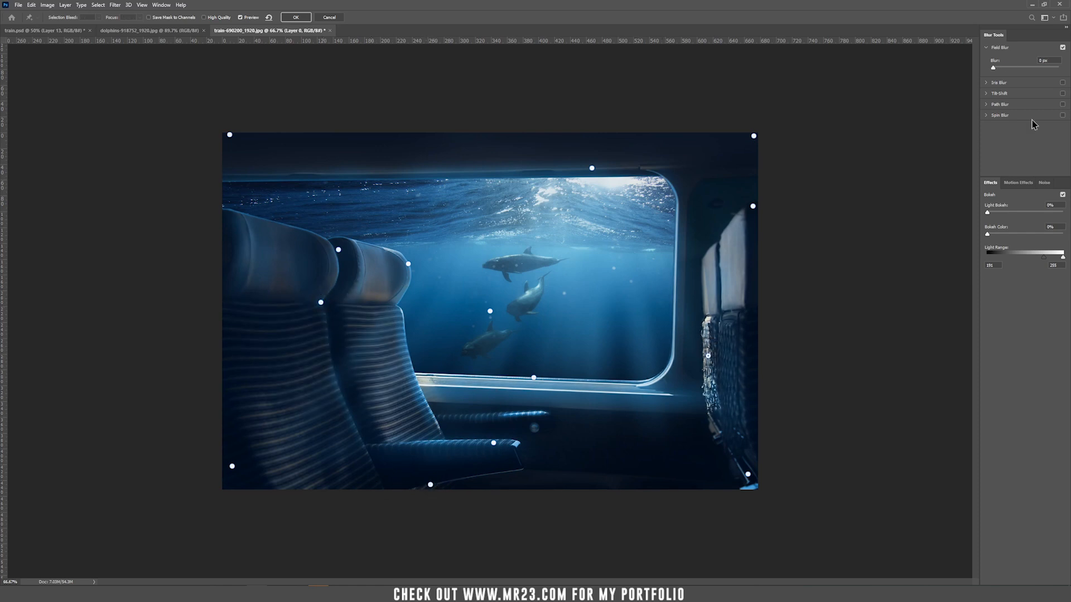
left_click(297, 17)
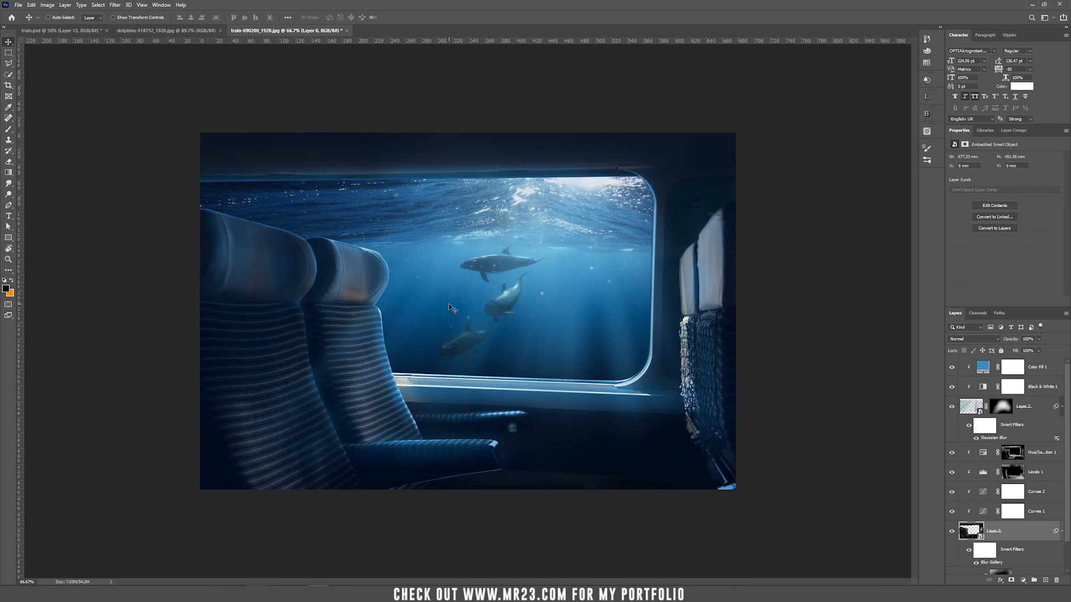
Step: Convert the underwater background layer, Layer 1, to a smart object
scroll(1005, 504, "down", 2)
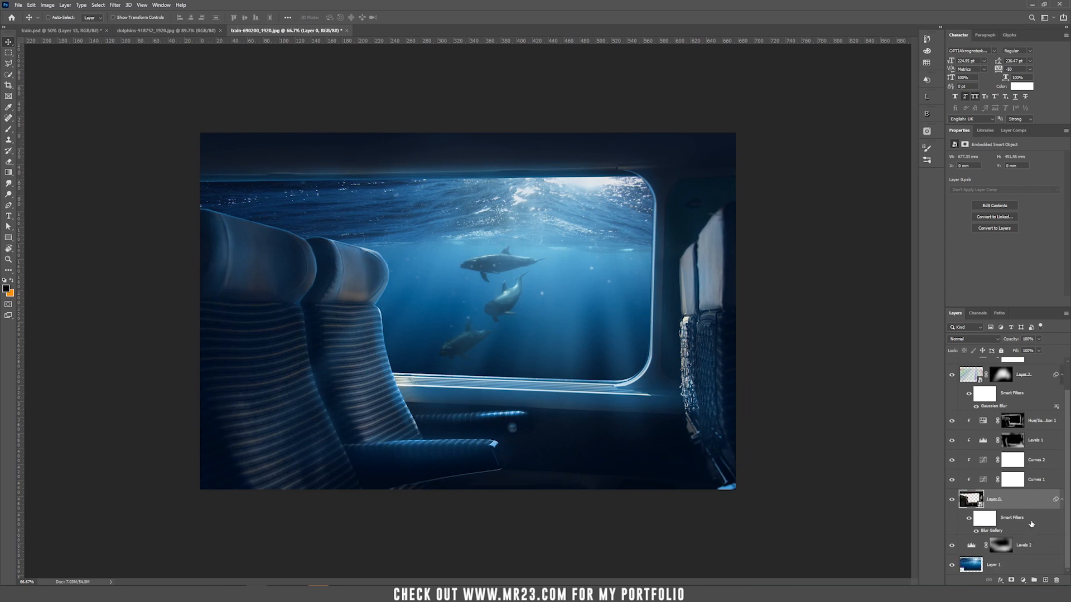
left_click(1020, 568)
right_click(1020, 569)
left_click(1018, 330)
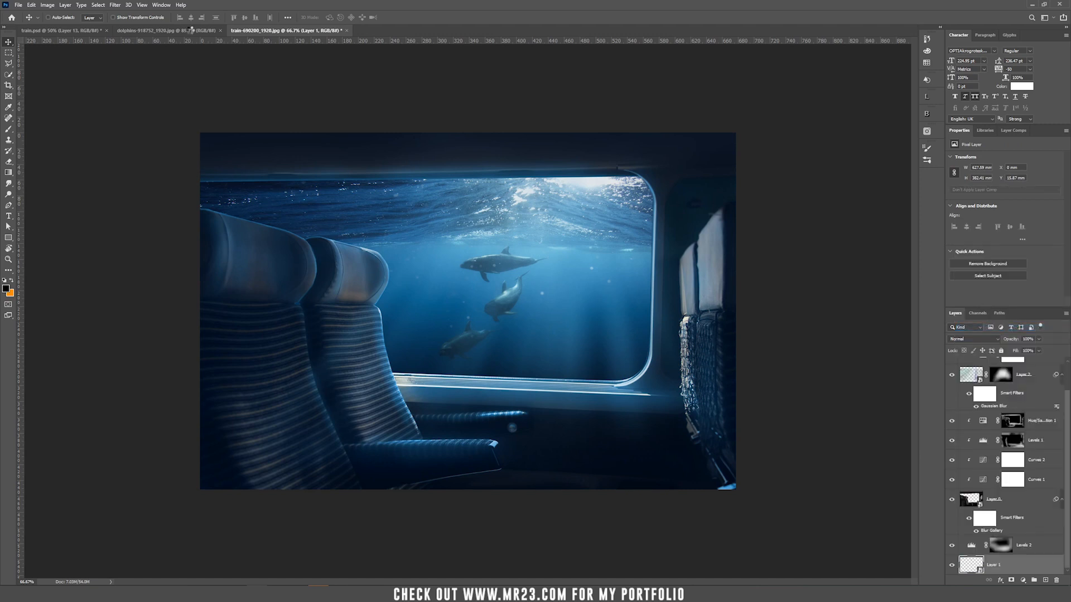
Step: Apply Field Blur to the underwater layer with a 0 px centre pin, plus pins at the window's upper corners and on the top dolphin
left_click(115, 5)
mouse_move(137, 102)
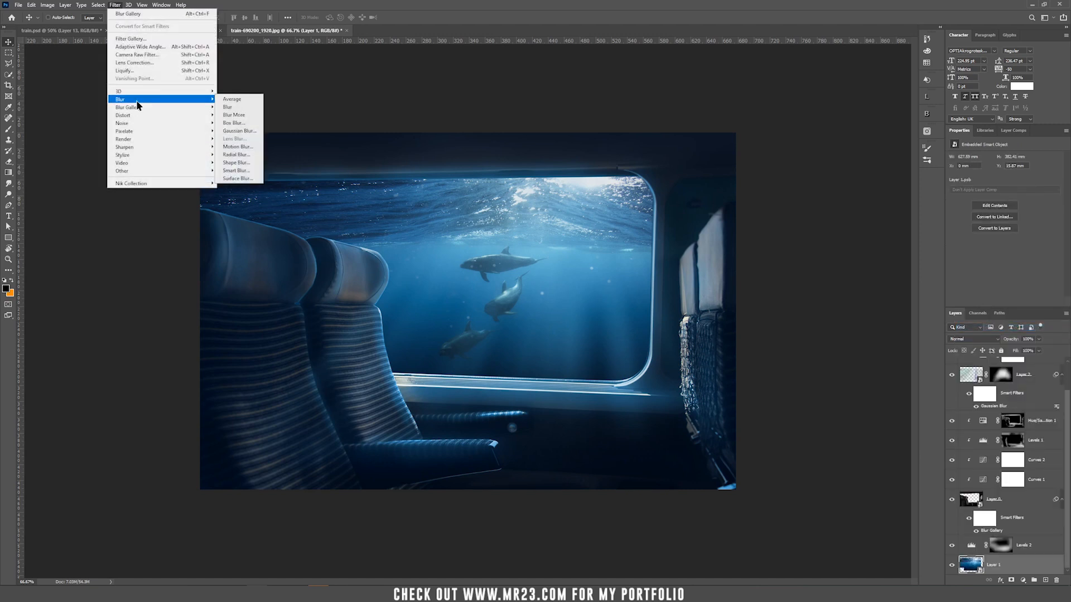
left_click(246, 107)
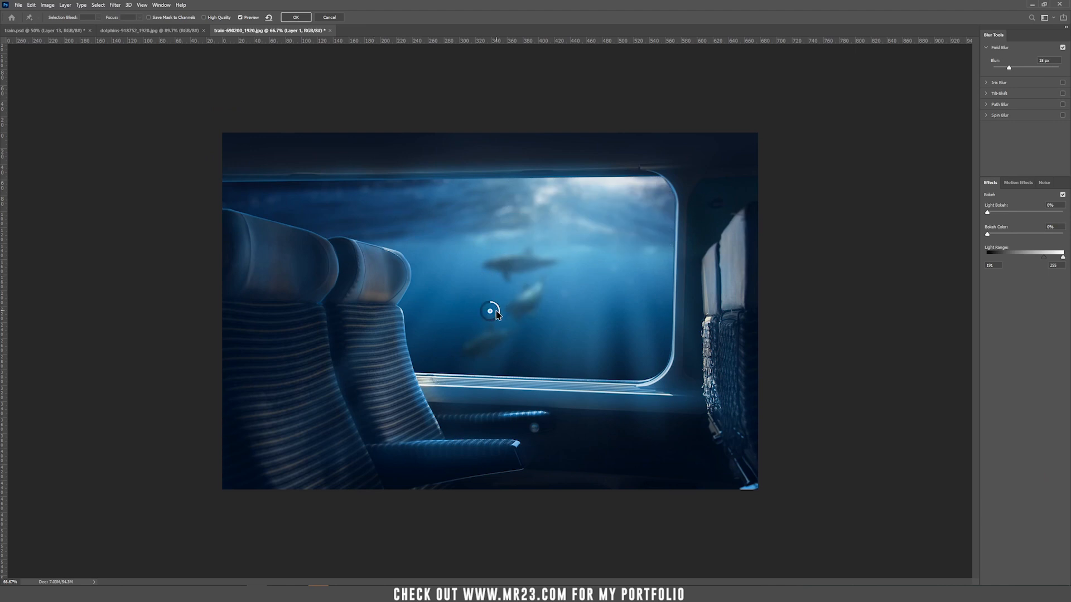
left_click_drag(496, 310, 493, 305)
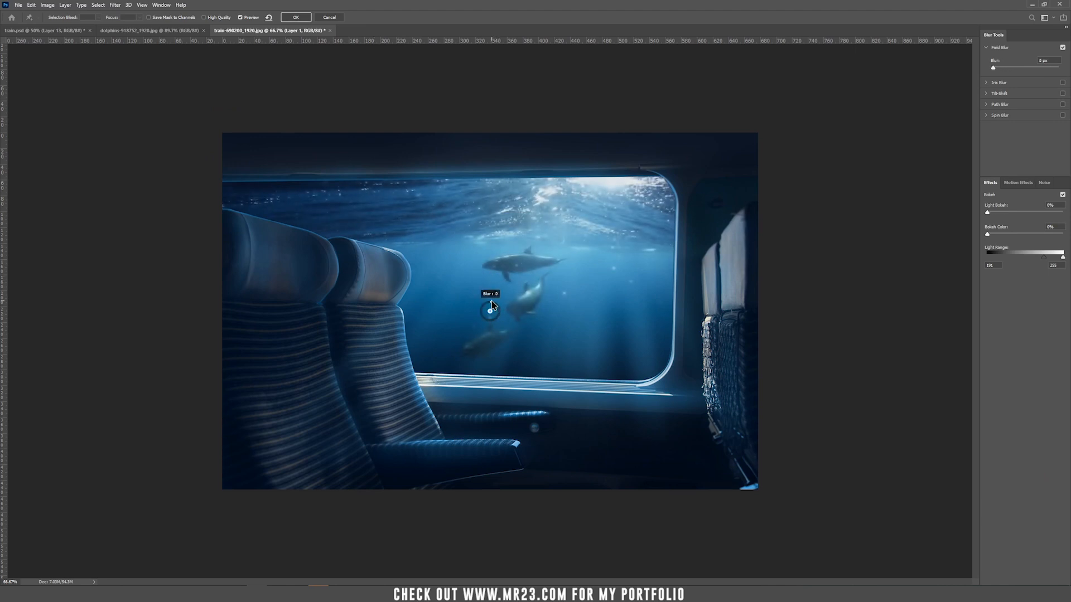
left_click(240, 194)
left_click_drag(246, 188, 246, 189)
left_click(663, 182)
left_click(514, 260)
left_click_drag(521, 255, 518, 257)
left_click(294, 18)
Step: Stamp all visible layers into a new layer above Color Fill 1 and convert it to a smart object
left_click(1036, 372)
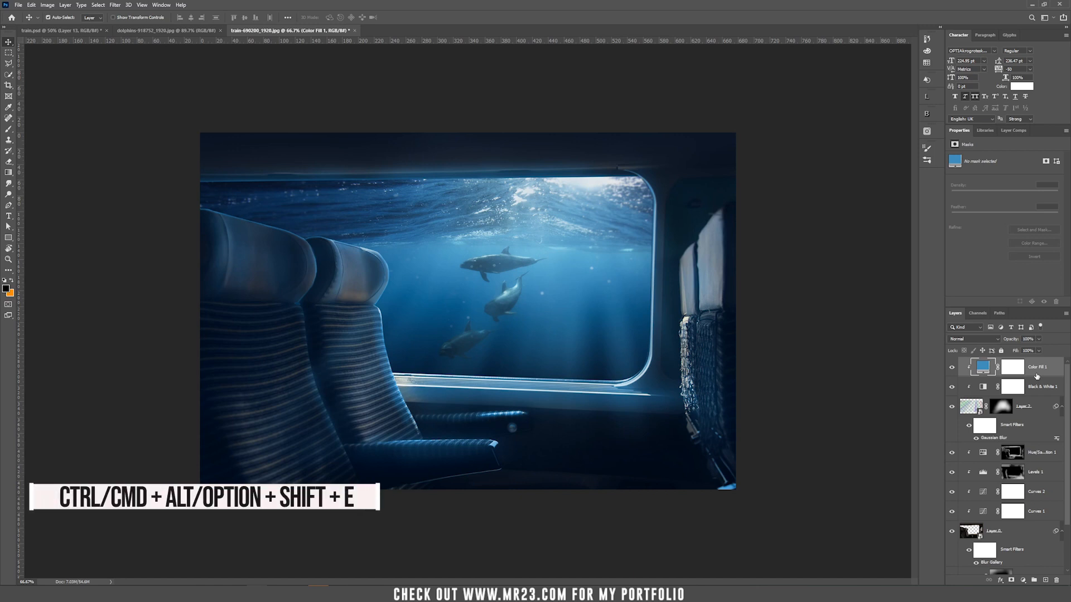
key("ctrl+alt+shift+e")
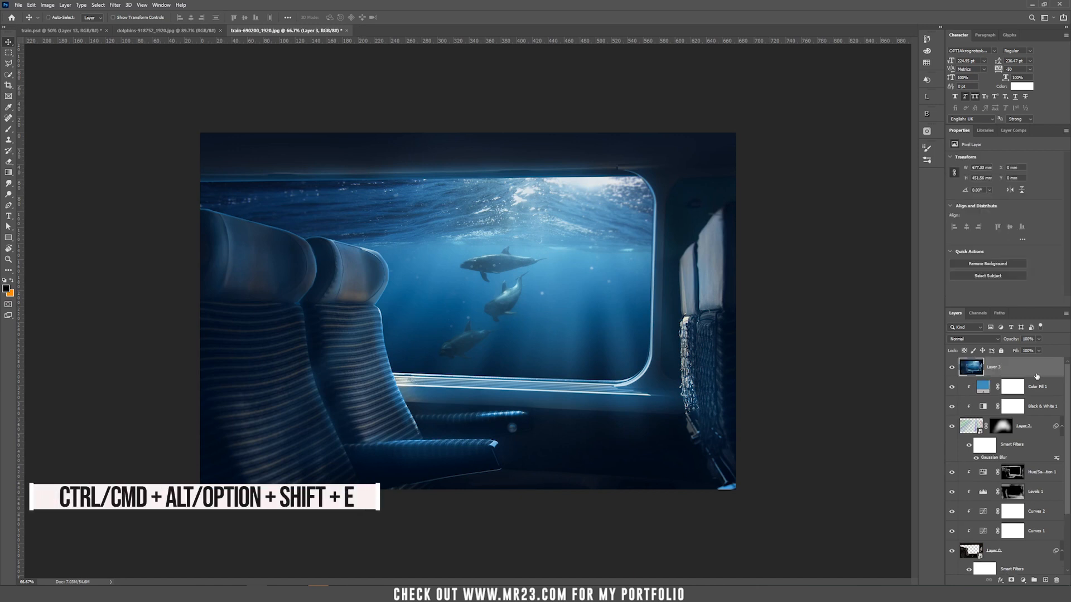
right_click(1036, 375)
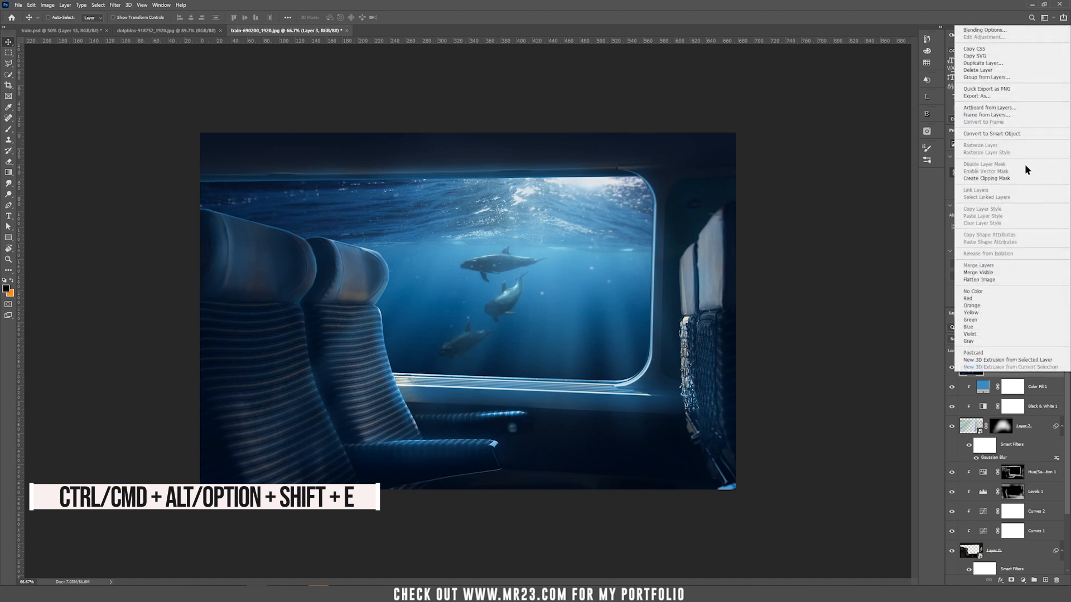
left_click(1015, 133)
Step: Apply Camera Raw with temperature -7, exposure +0.40, contrast +13, highlights -100, shadows +83, whites +28, blacks +26, texture +64, vibrance -1, saturation -12, grain 13, vignetting -29
left_click(114, 5)
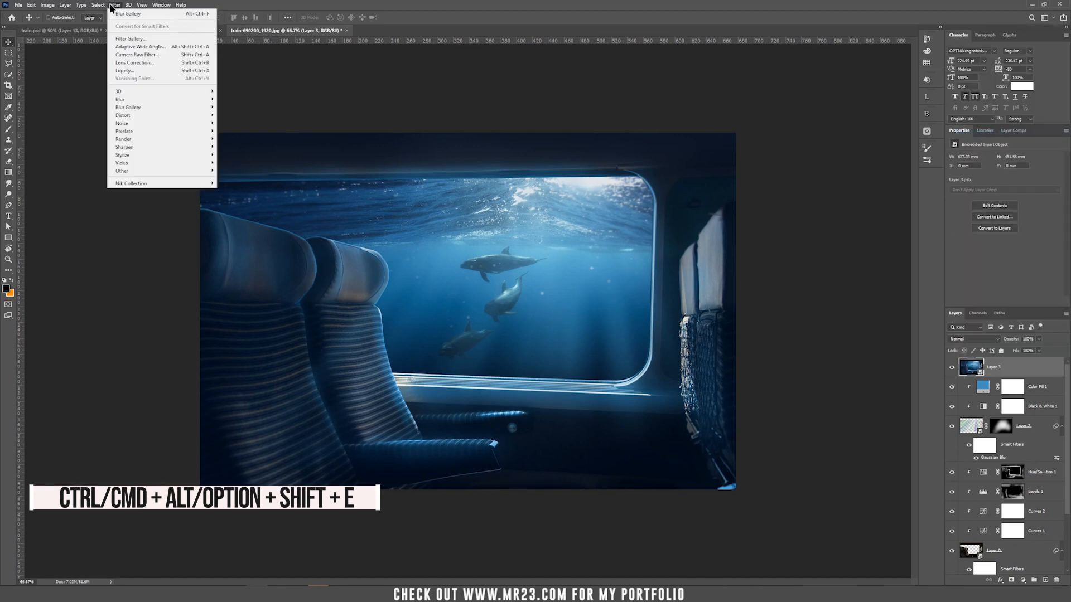
left_click(139, 54)
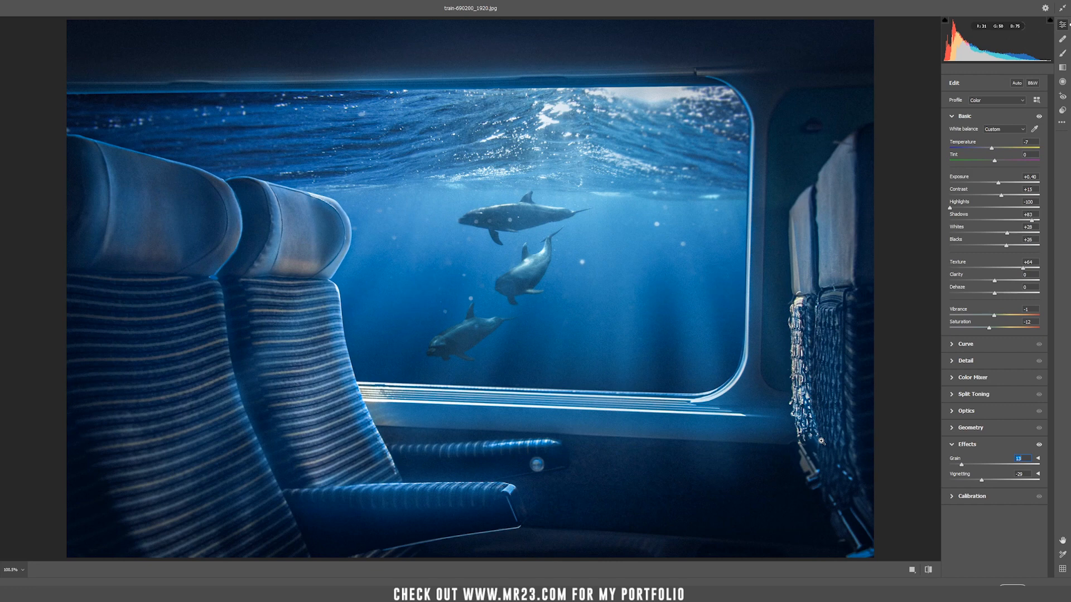
left_click(1047, 582)
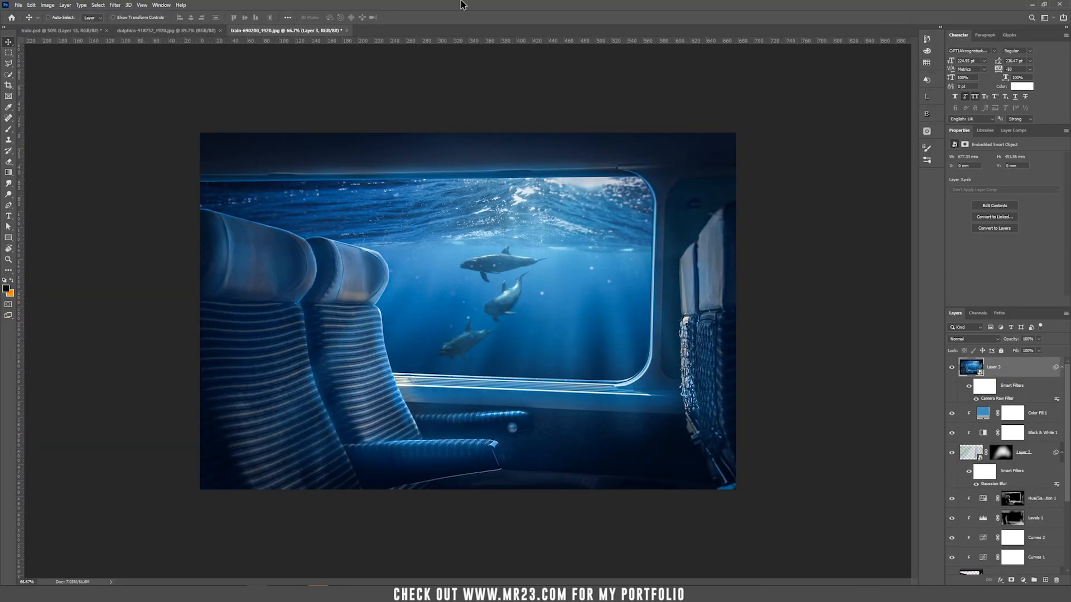
Step: Apply an Oil Paint filter to the stamped layer with stylization 3.9, cleanliness 3.4, bristle detail 3.5 and lighting off
left_click(115, 6)
mouse_move(144, 156)
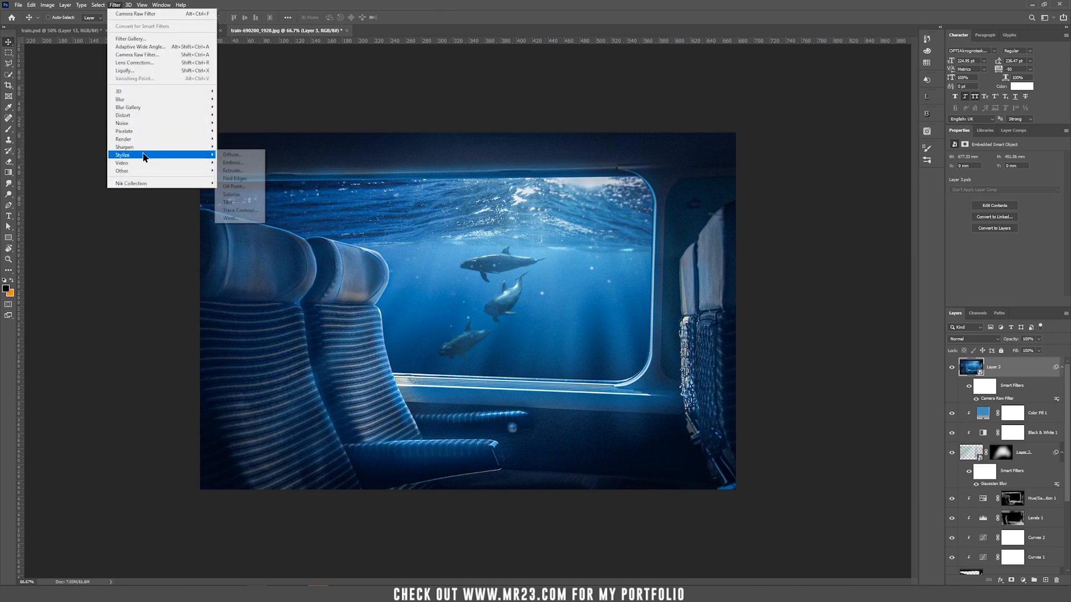
left_click(252, 189)
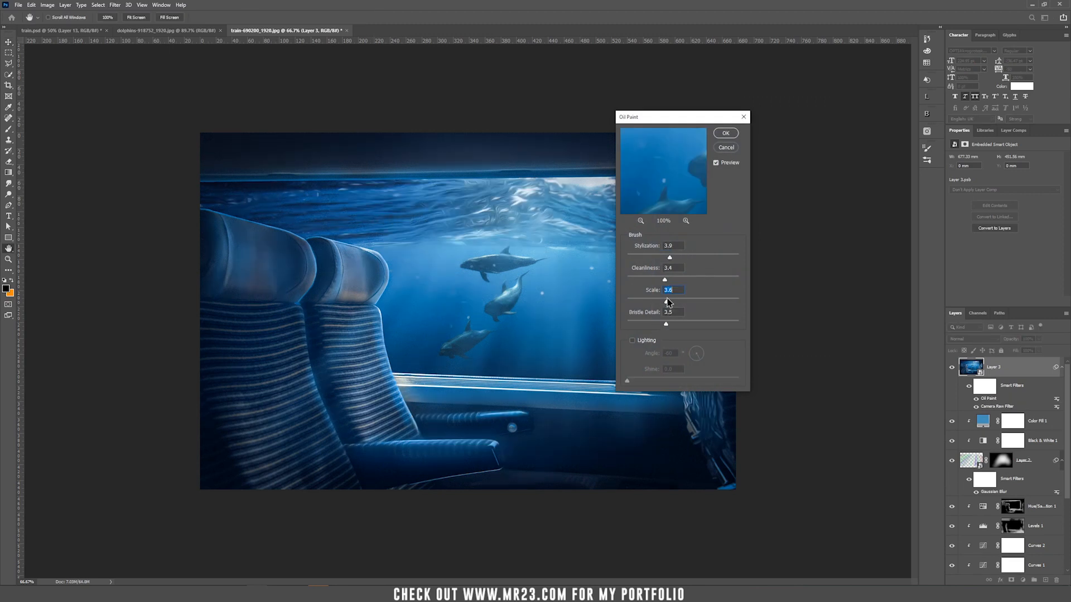
left_click(725, 134)
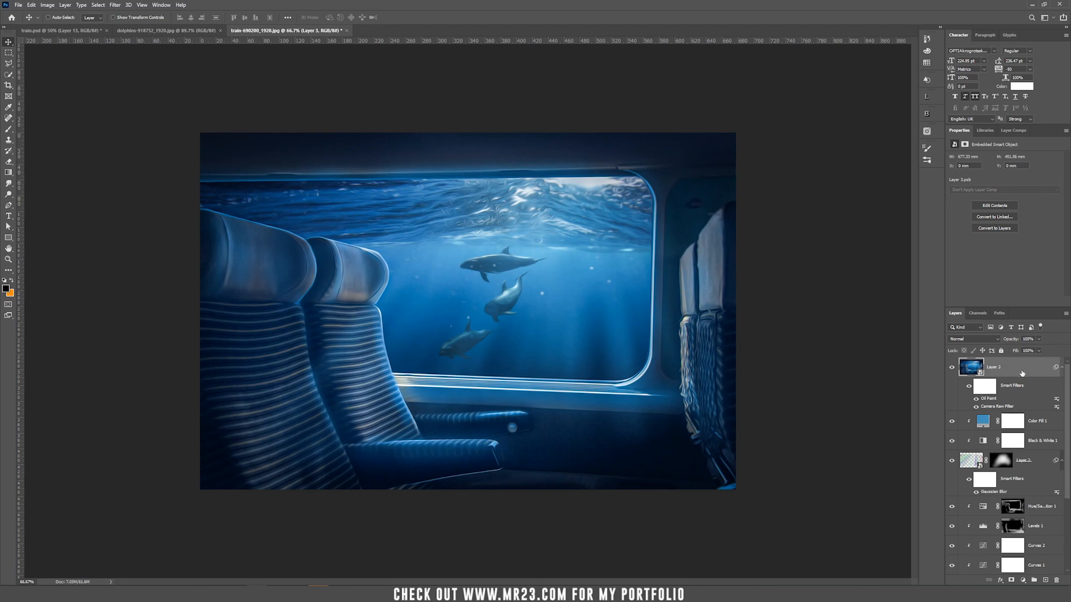
Step: Apply the Glowing Edges filter to the stamped layer with edge width 1, edge brightness 6 and smoothness 1
left_click(115, 5)
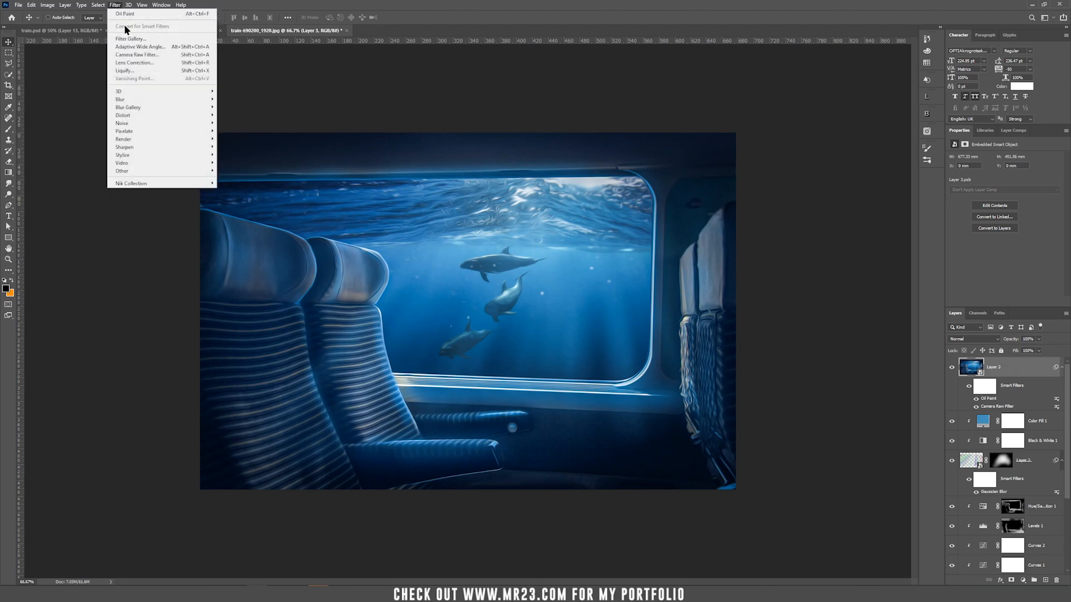
left_click(140, 40)
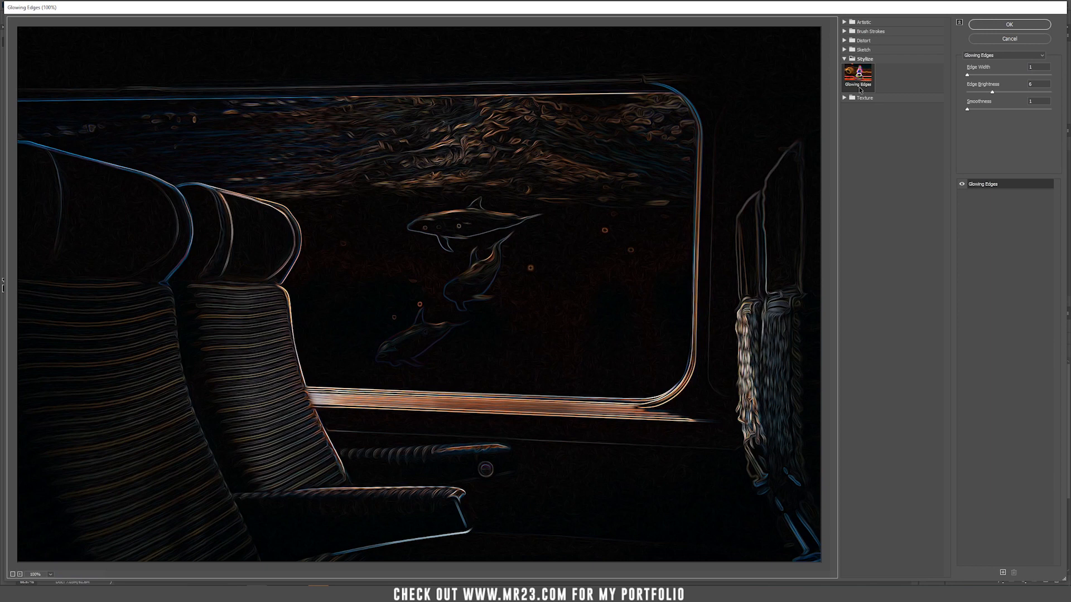
left_click(1015, 25)
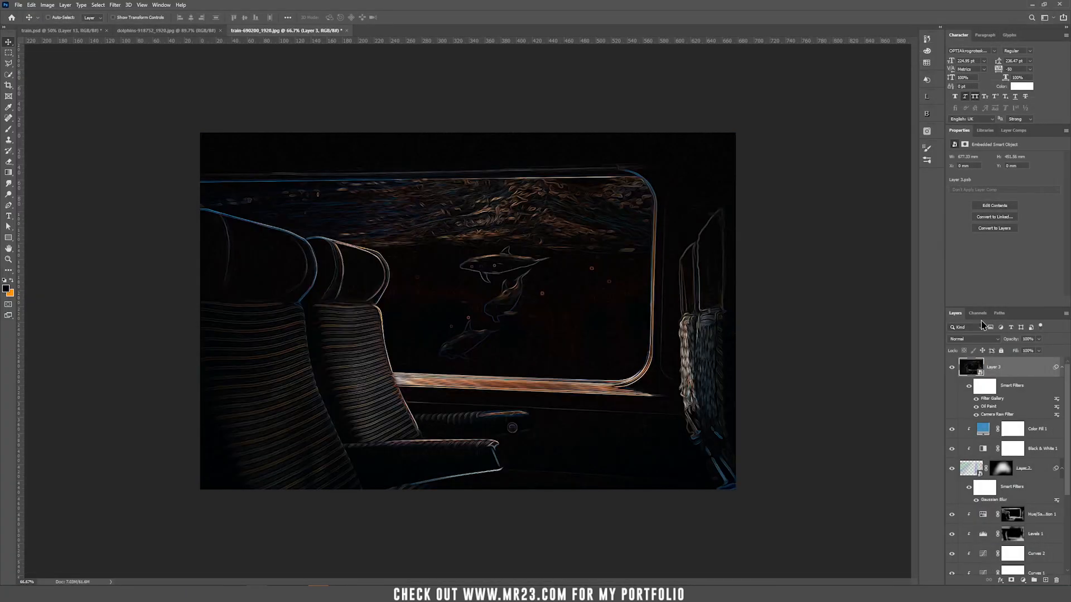
Step: Set the Glowing Edges layer to Screen blending, compare the image with and without it, and lower its opacity to about 55%
left_click(975, 339)
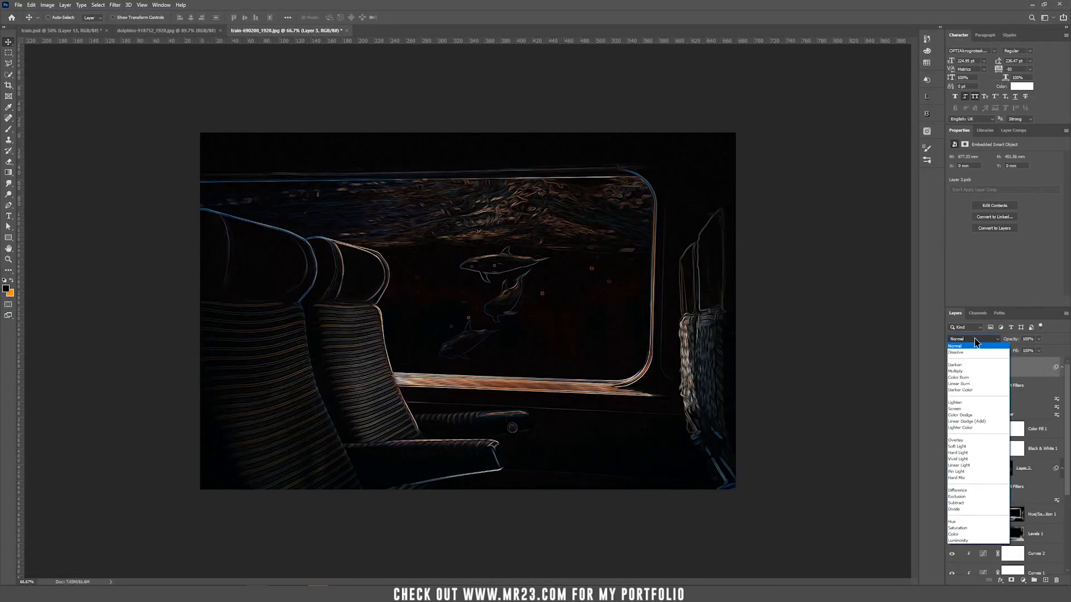
left_click(965, 409)
left_click(952, 367)
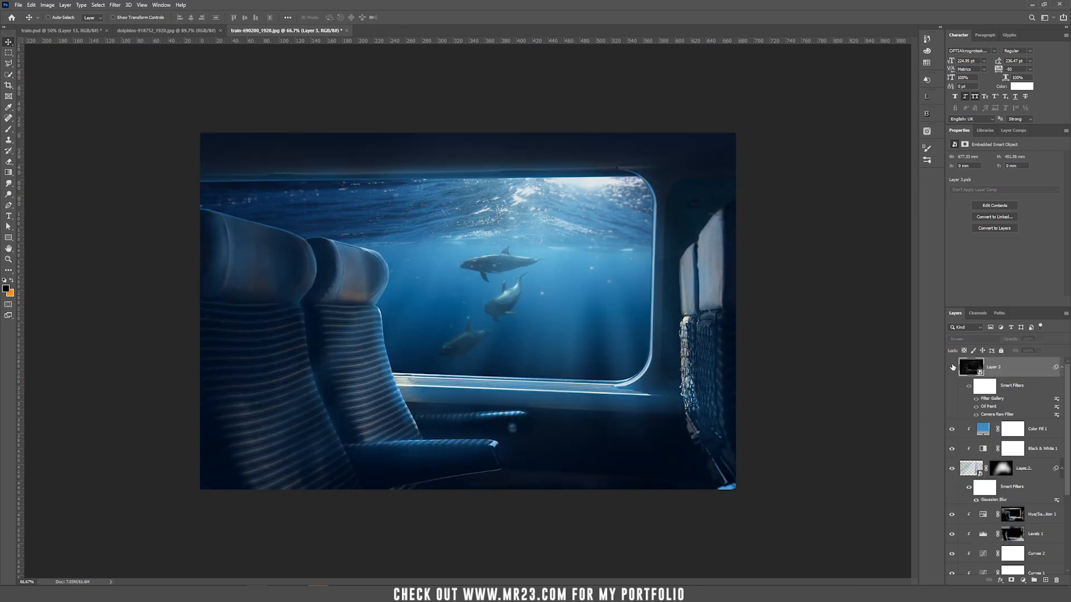
left_click(952, 367)
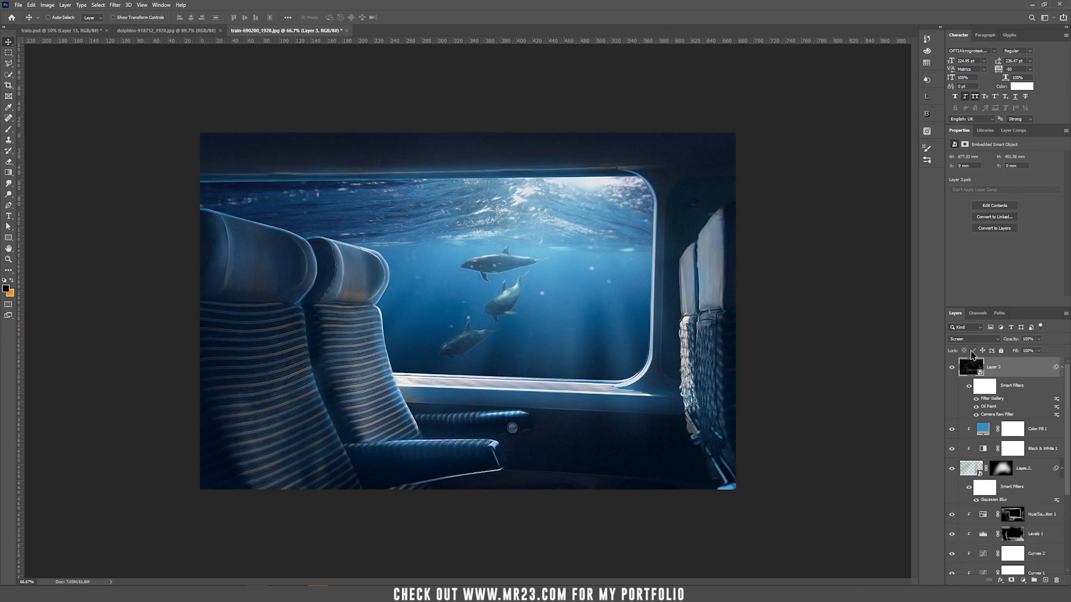
left_click(1039, 339)
left_click_drag(1041, 348, 1021, 350)
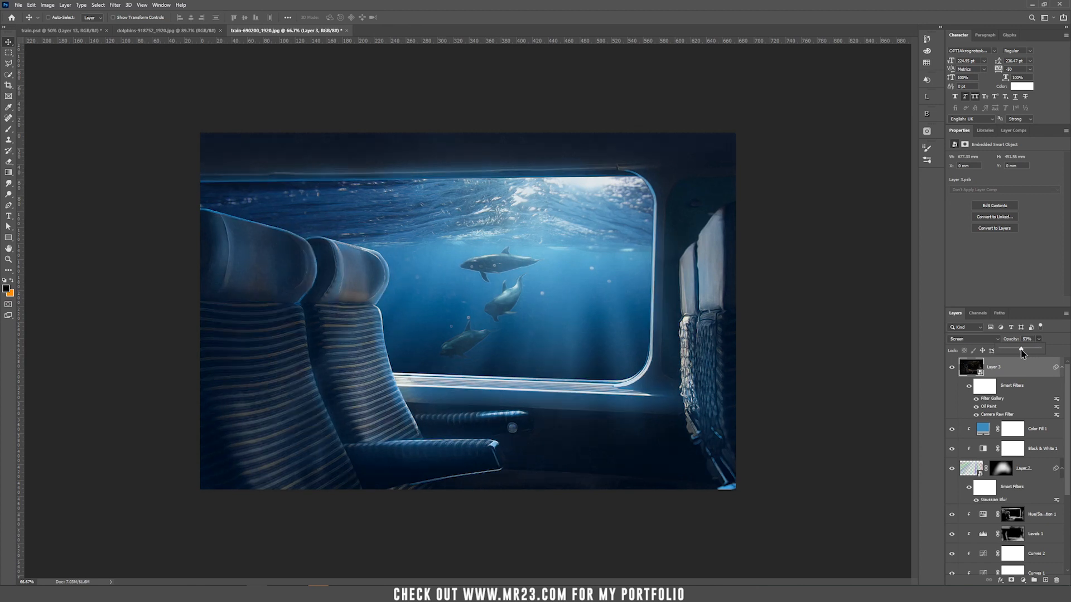
left_click(476, 414)
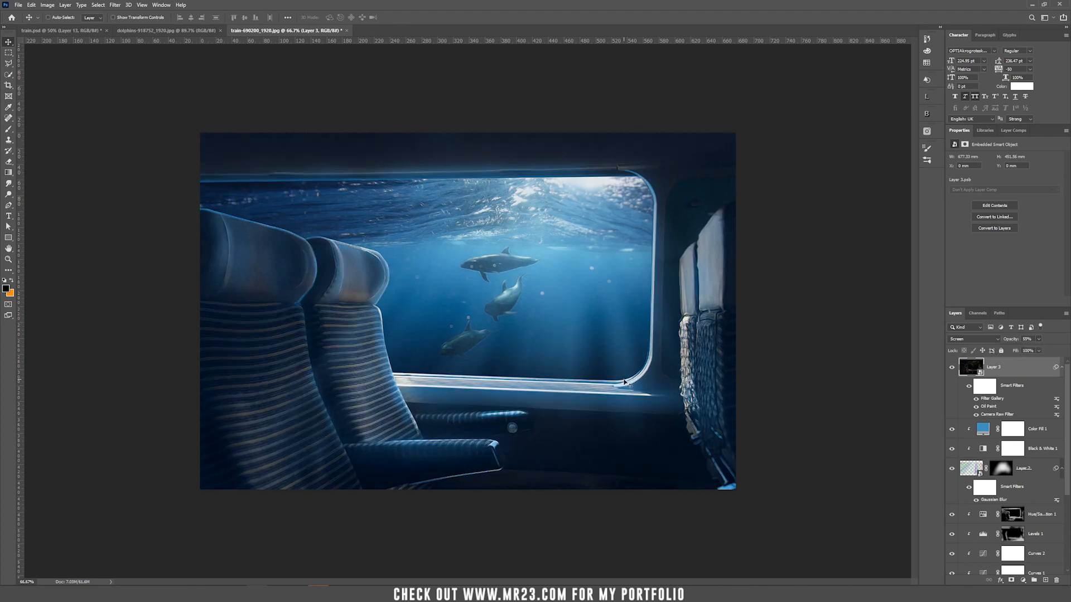